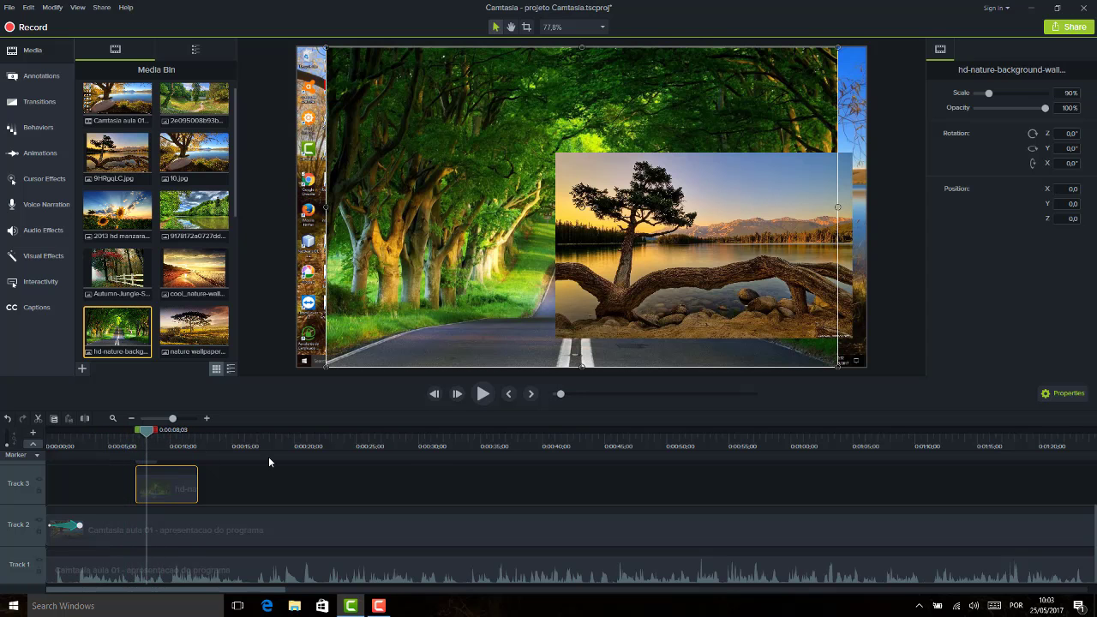
Step: Delete the hd-nature-background clip from Track 3 and move the 9HRgqLC picture clip from Track 4 down to Track 3
scroll(1094, 502, up, 2)
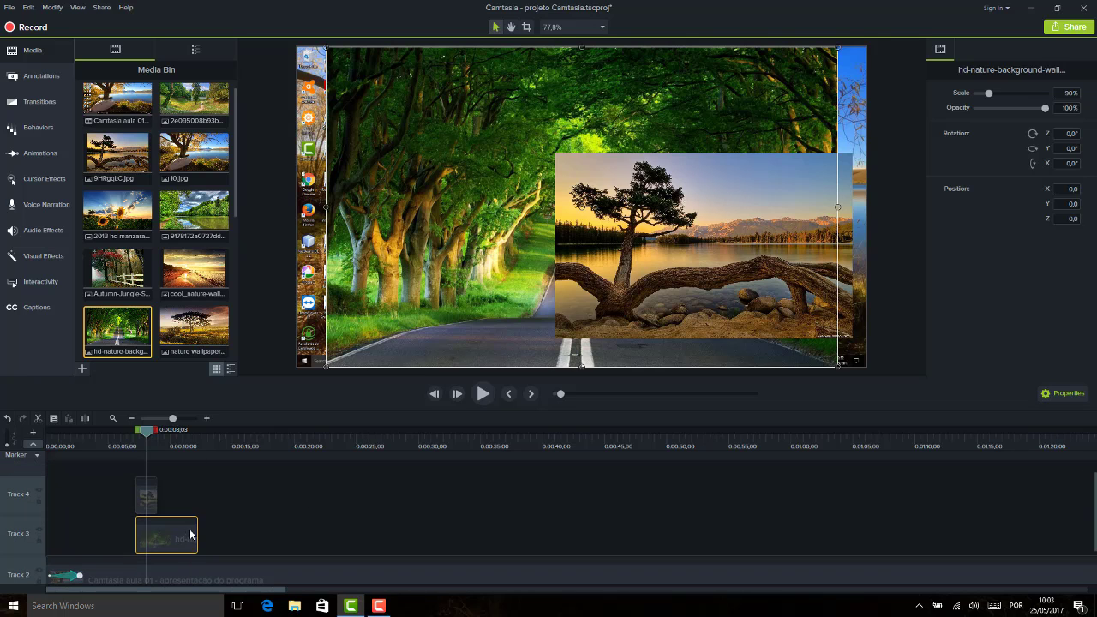
key(Delete)
drag(142, 499, 145, 538)
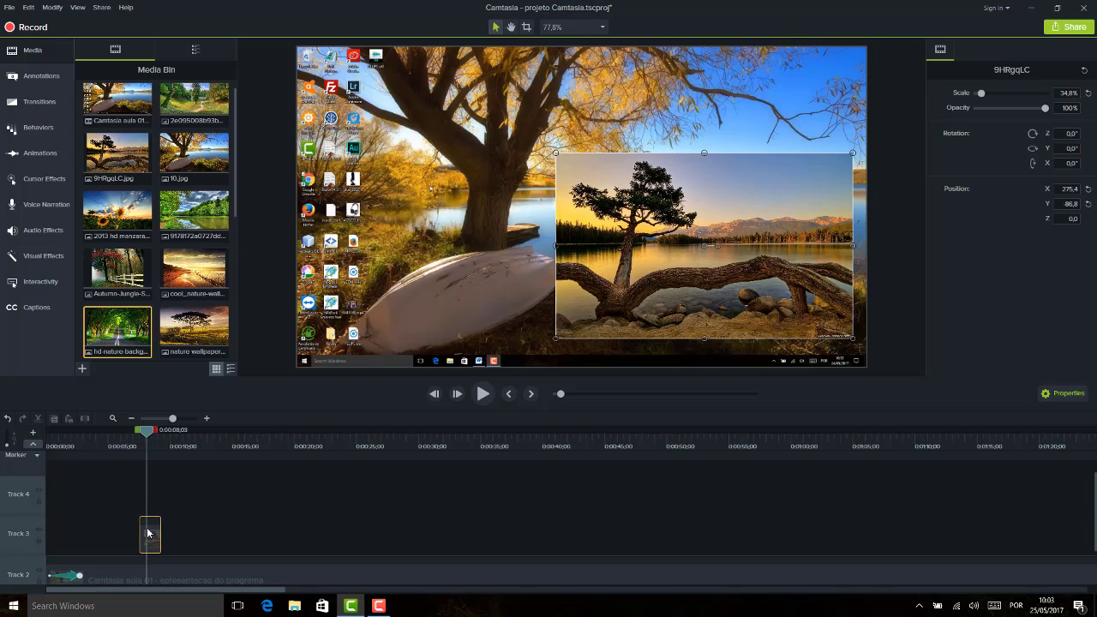
Step: Move the 9HRgqLC picture into the upper-left corner of the canvas with the playhead inside its clip
click(128, 437)
drag(127, 437, 155, 443)
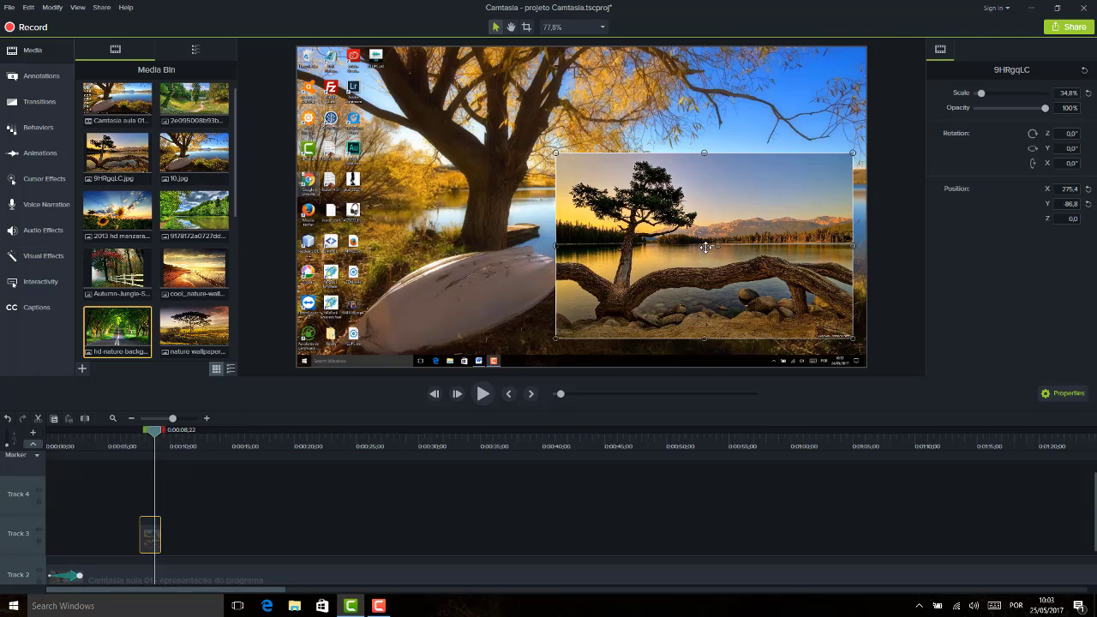
drag(706, 251, 448, 147)
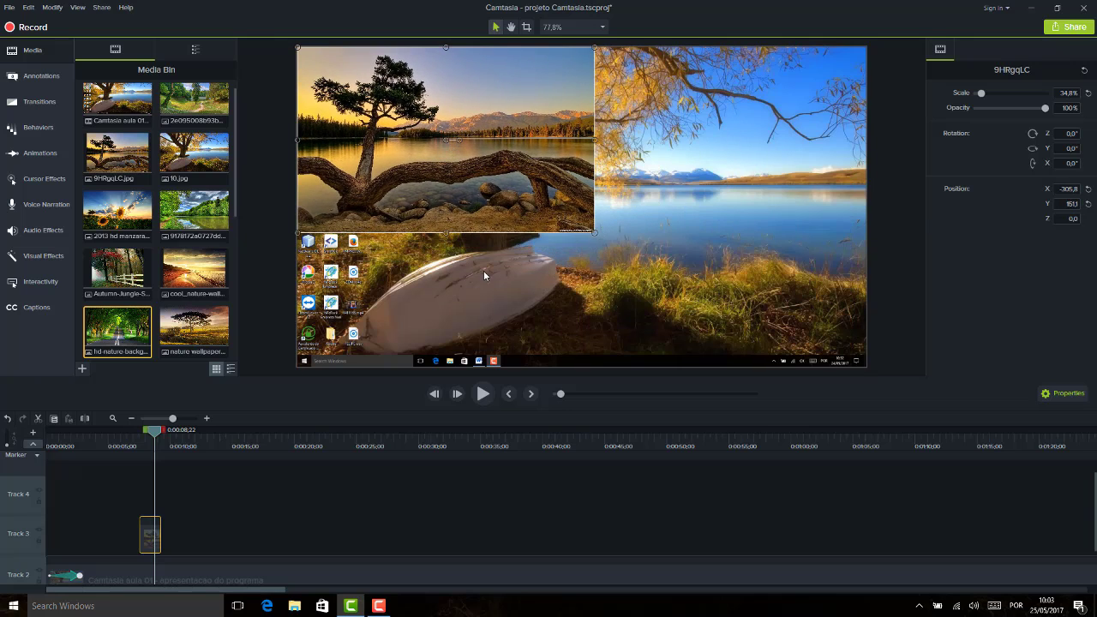
Step: Set the duration of the 9HRgqLC clip on Track 3 to 6 seconds
click(206, 165)
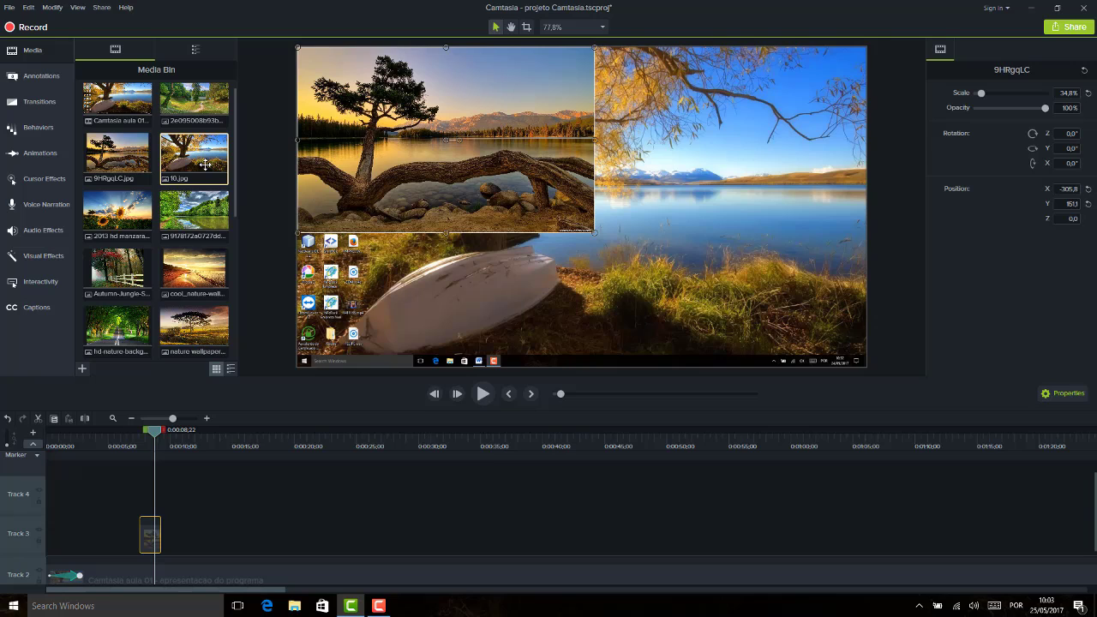
click(40, 152)
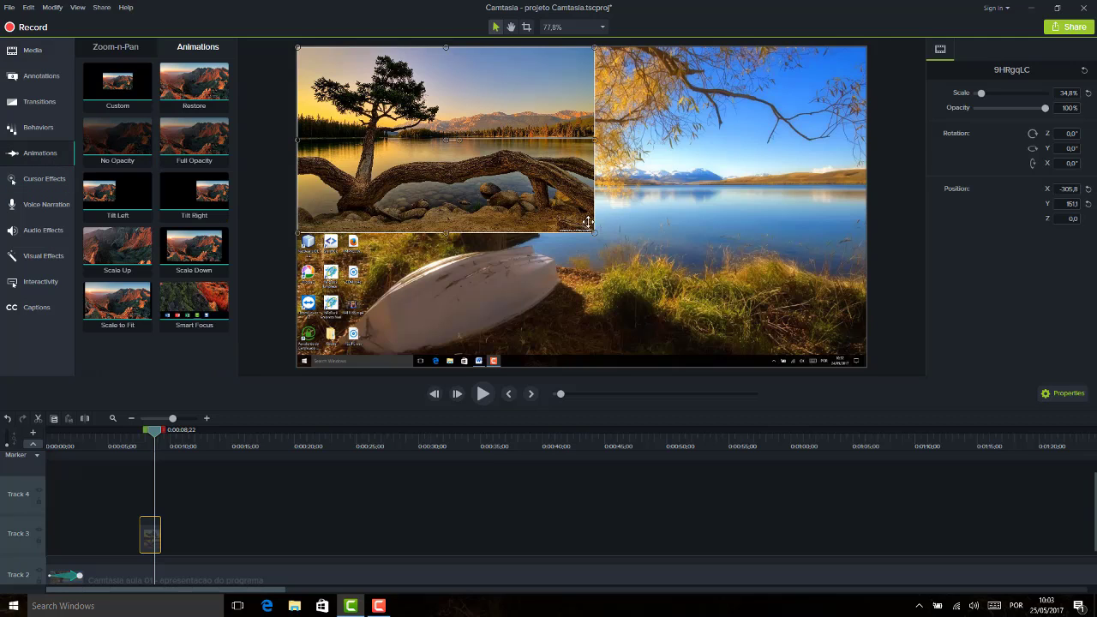
click(142, 93)
right_click(147, 531)
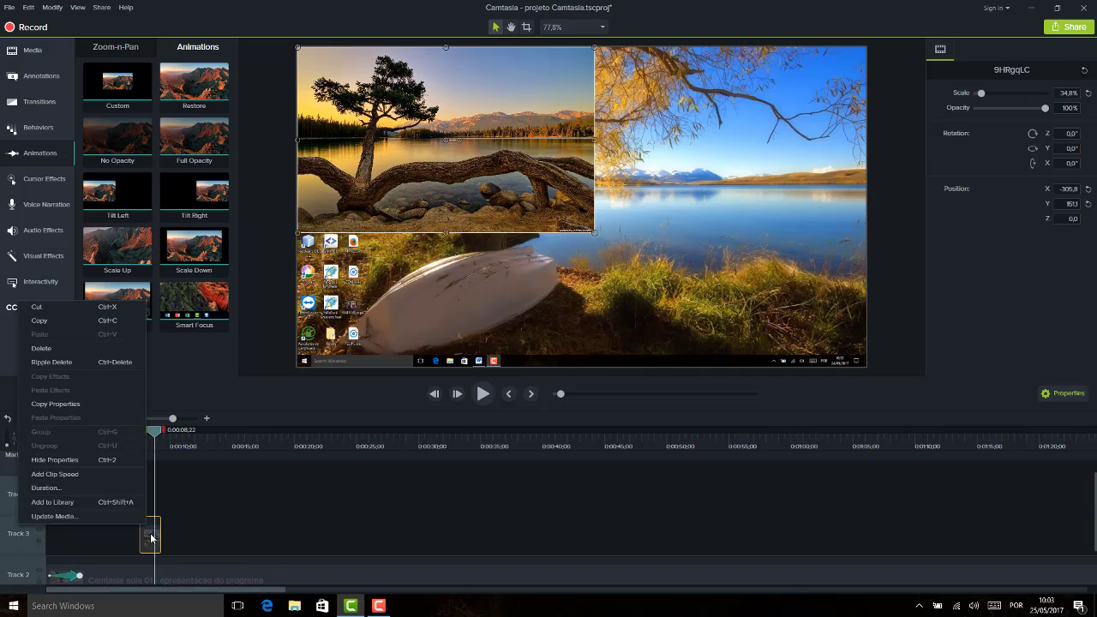
click(91, 487)
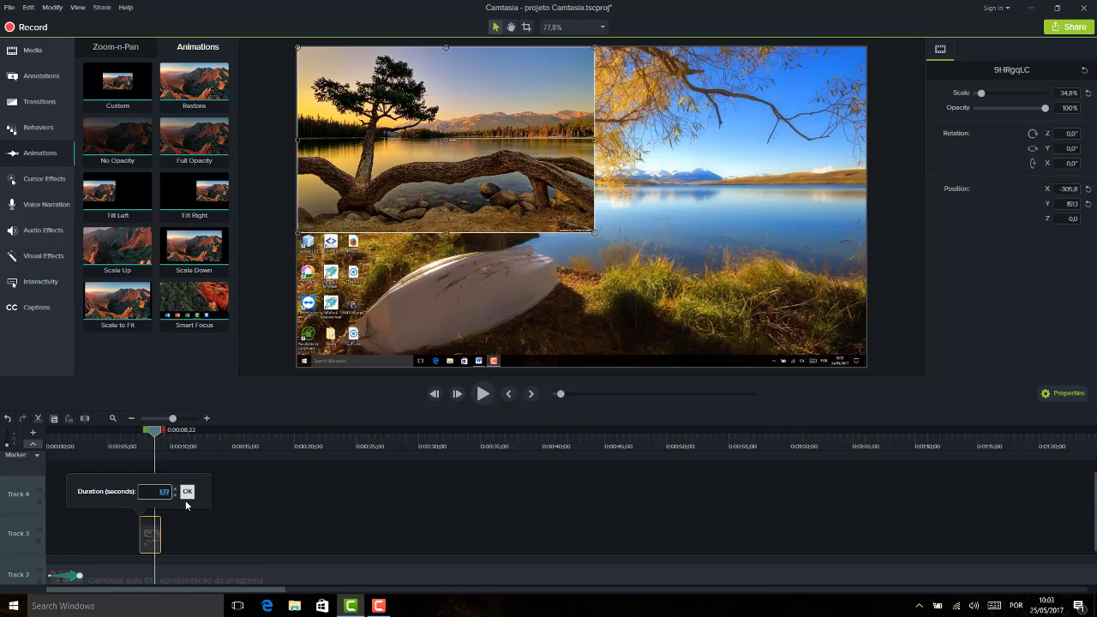
text(3,77)
key(ctrl+a)
click(187, 494)
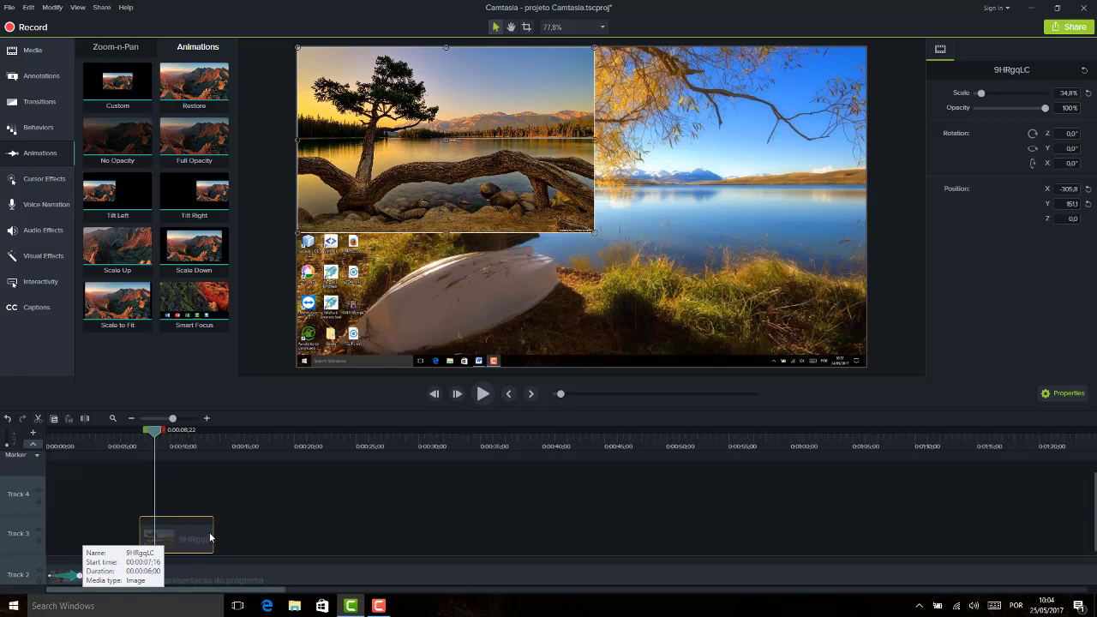
mouse_move(212, 528)
mouse_down()
mouse_move(305, 525)
mouse_move(213, 540)
mouse_up()
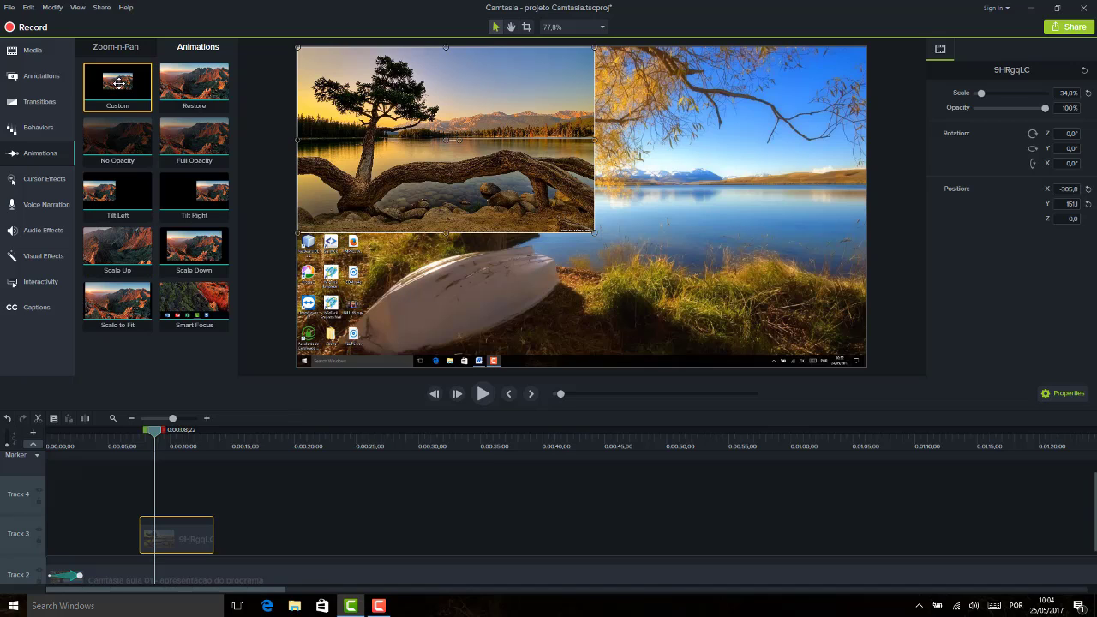
Step: Apply a Custom animation to the 9HRgqLC clip and shift it to the clip's start on a magnified timeline
drag(111, 80, 167, 559)
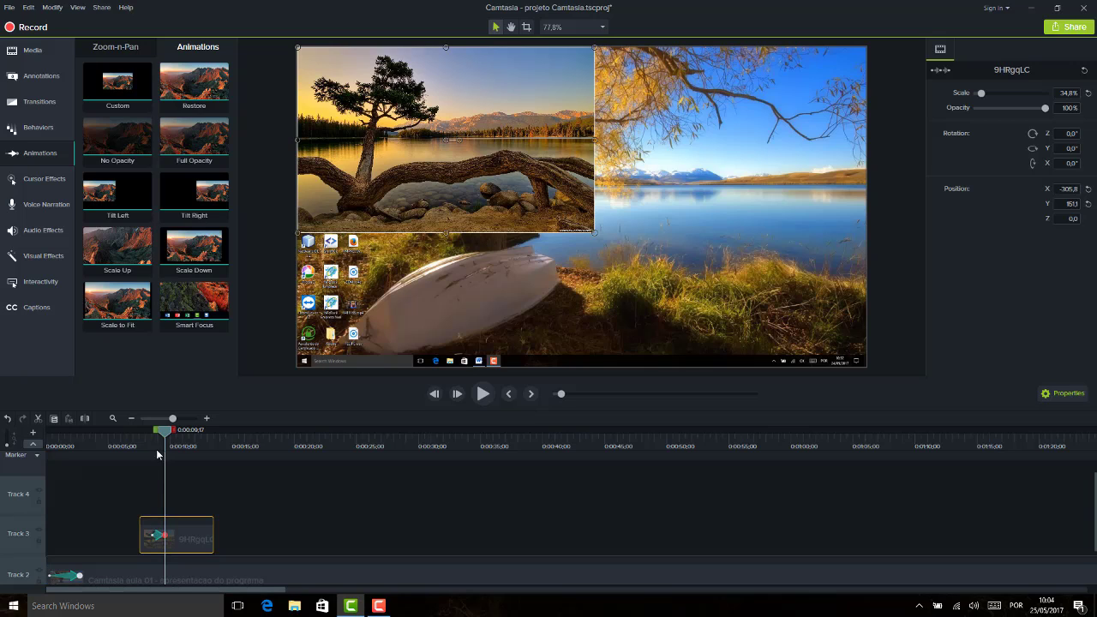
drag(163, 433, 148, 474)
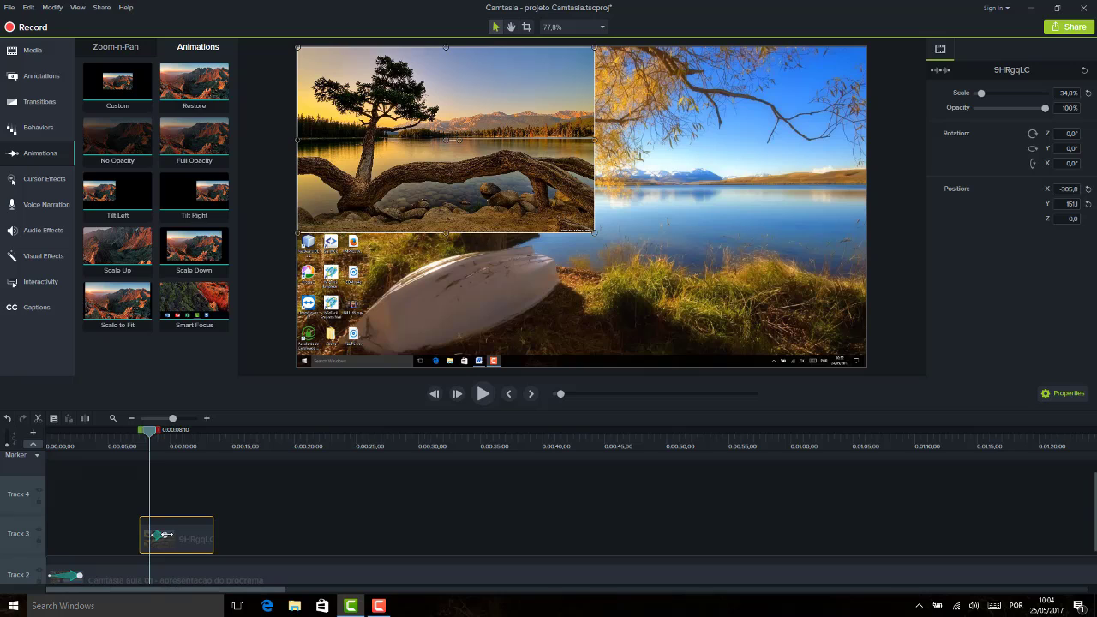
click(207, 418)
mouse_move(158, 535)
mouse_down()
mouse_move(134, 535)
mouse_move(176, 534)
mouse_move(157, 535)
mouse_up()
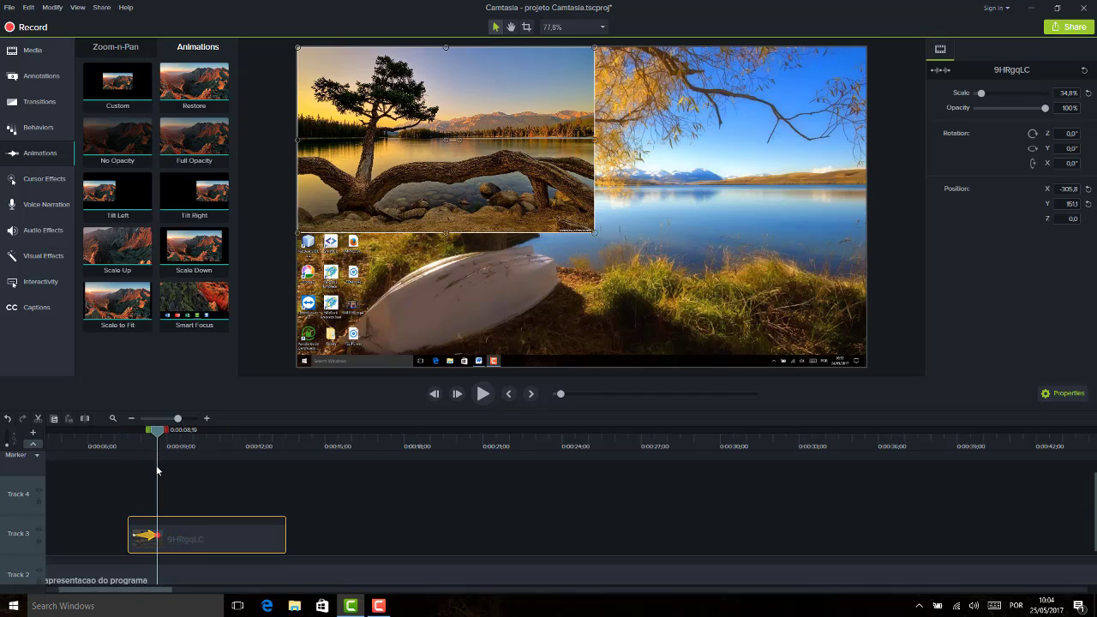
Step: Scale the picture to about 19.1% at the animation's start, keeping it in the canvas corner, and lengthen the animation to about 0:00:09;01
drag(157, 435, 133, 434)
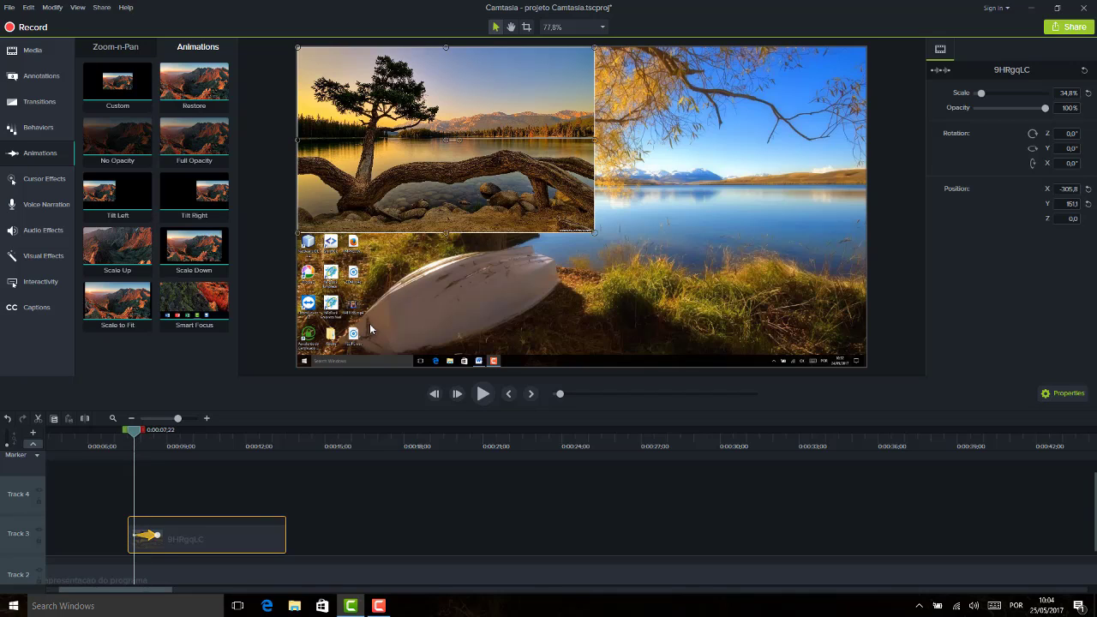
drag(594, 231, 460, 129)
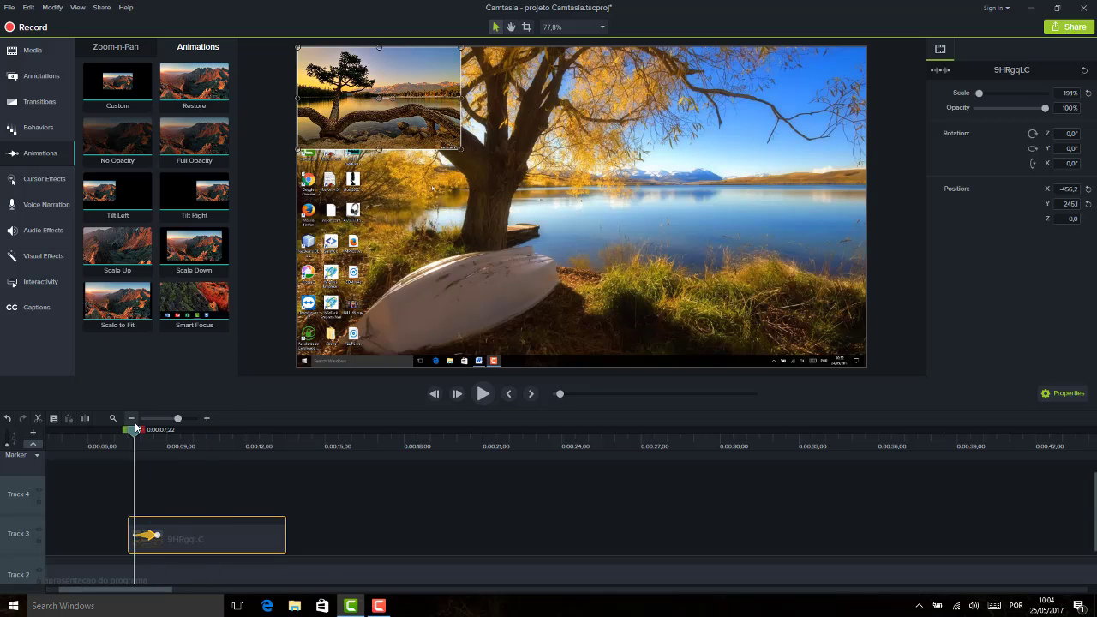
drag(133, 429, 166, 421)
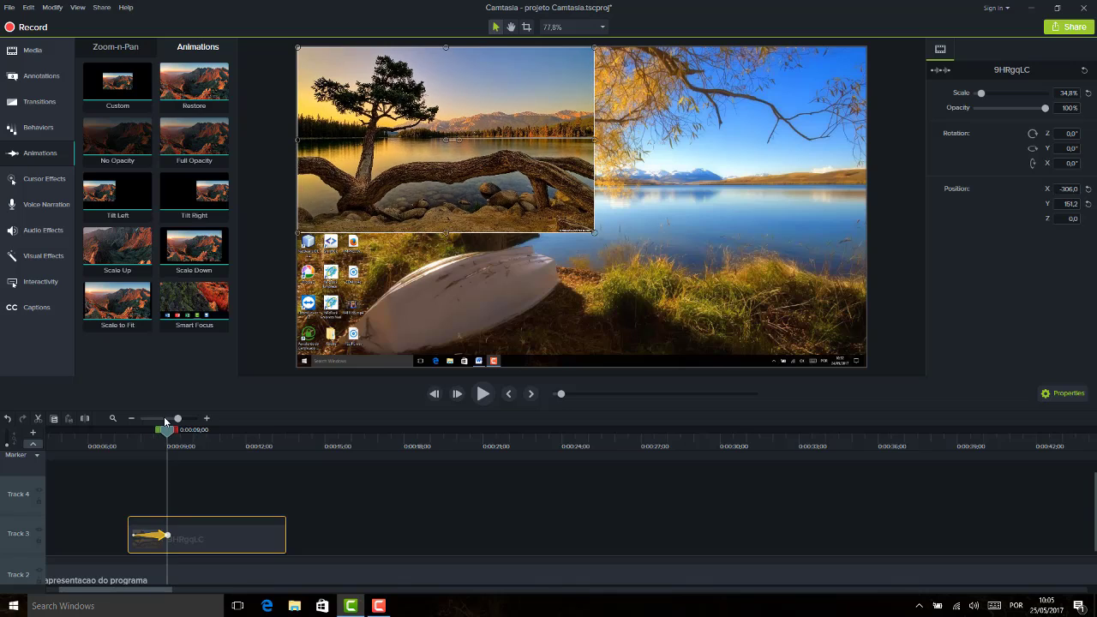
Step: At the end of the first animation, scale the picture to about 23.3% and move it near the middle of the canvas
click(166, 534)
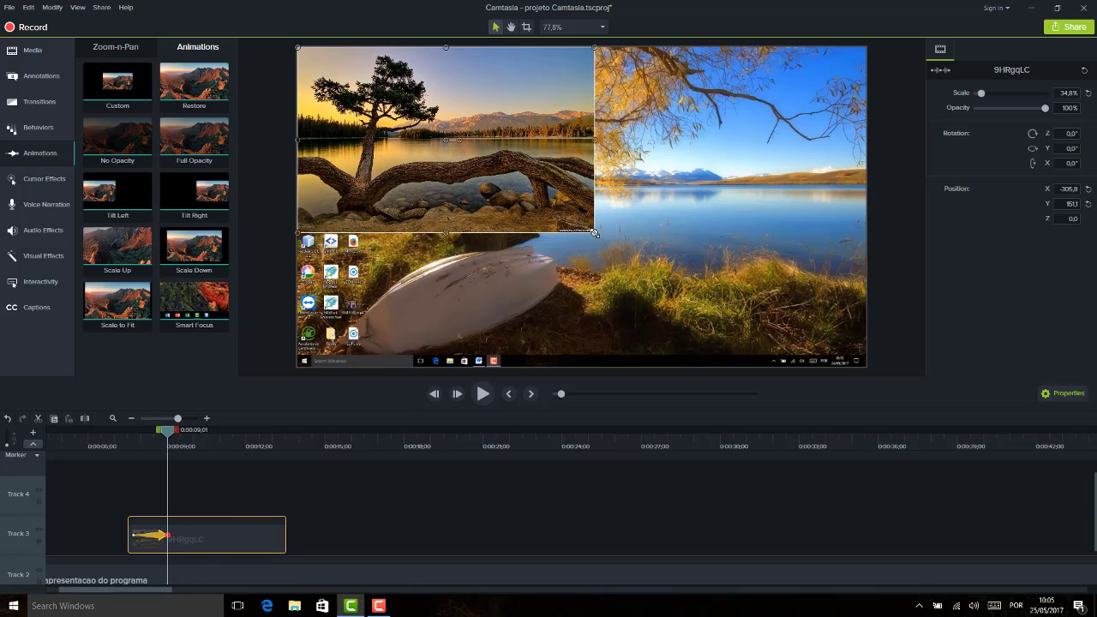
drag(593, 232, 496, 171)
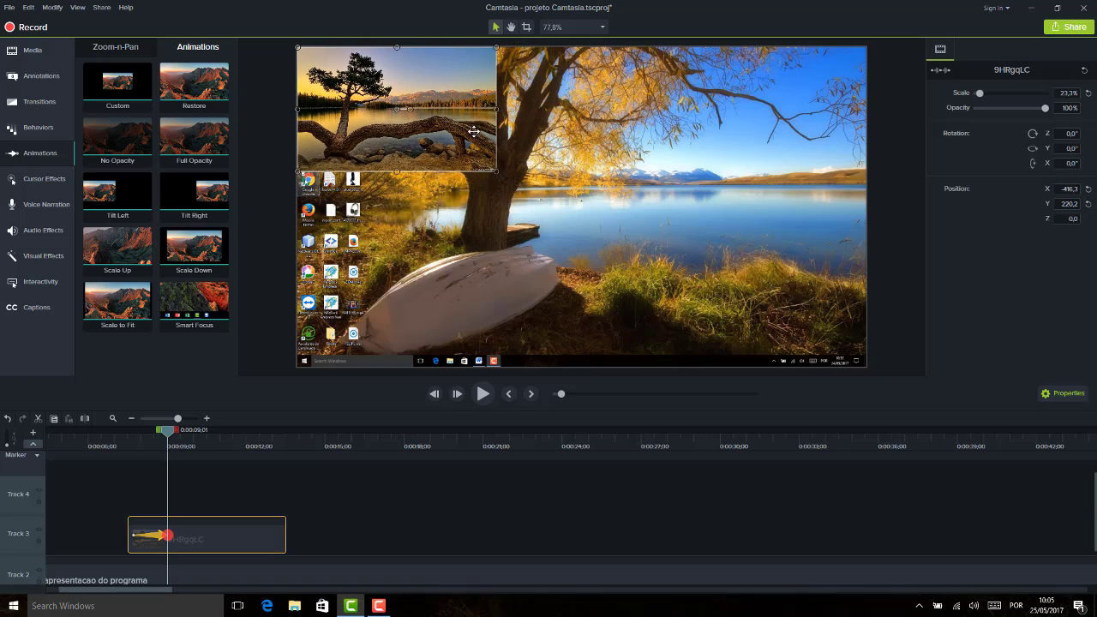
drag(473, 131, 615, 192)
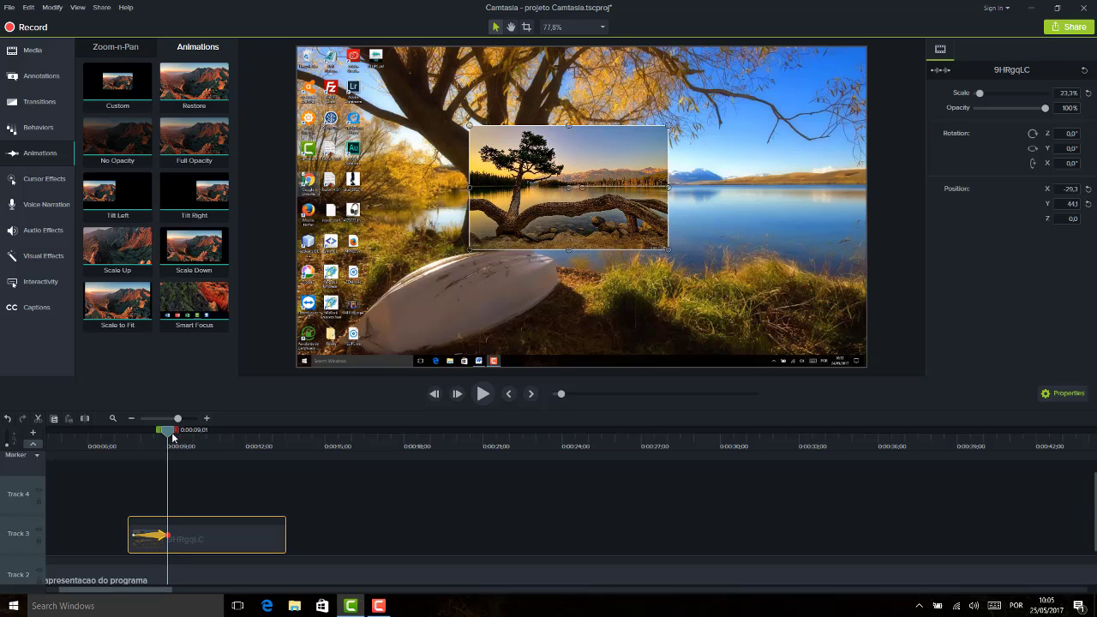
mouse_move(172, 437)
mouse_down()
mouse_move(130, 437)
mouse_move(167, 437)
mouse_up()
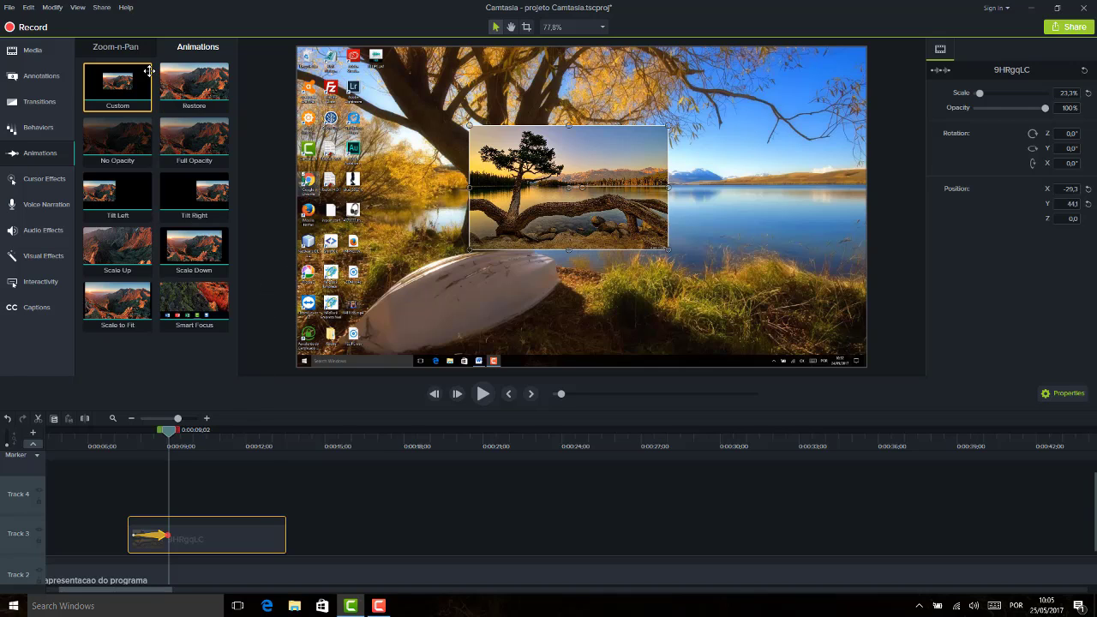
Step: Add a second Custom animation right after the first, ending at 0:00:10;01, and go to its end point
drag(133, 76, 193, 541)
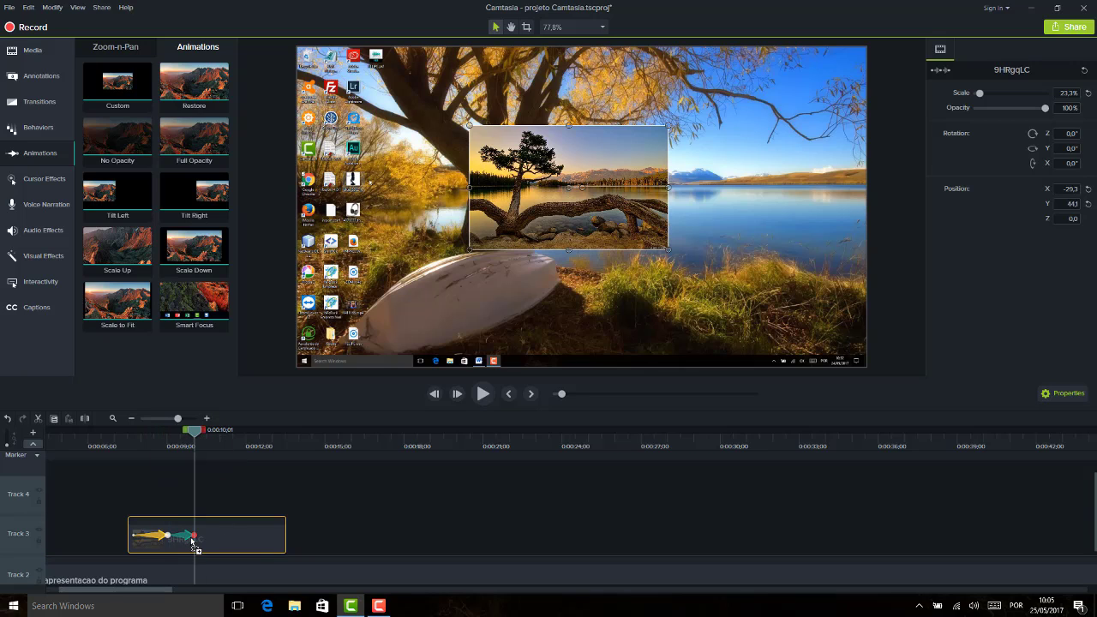
click(170, 450)
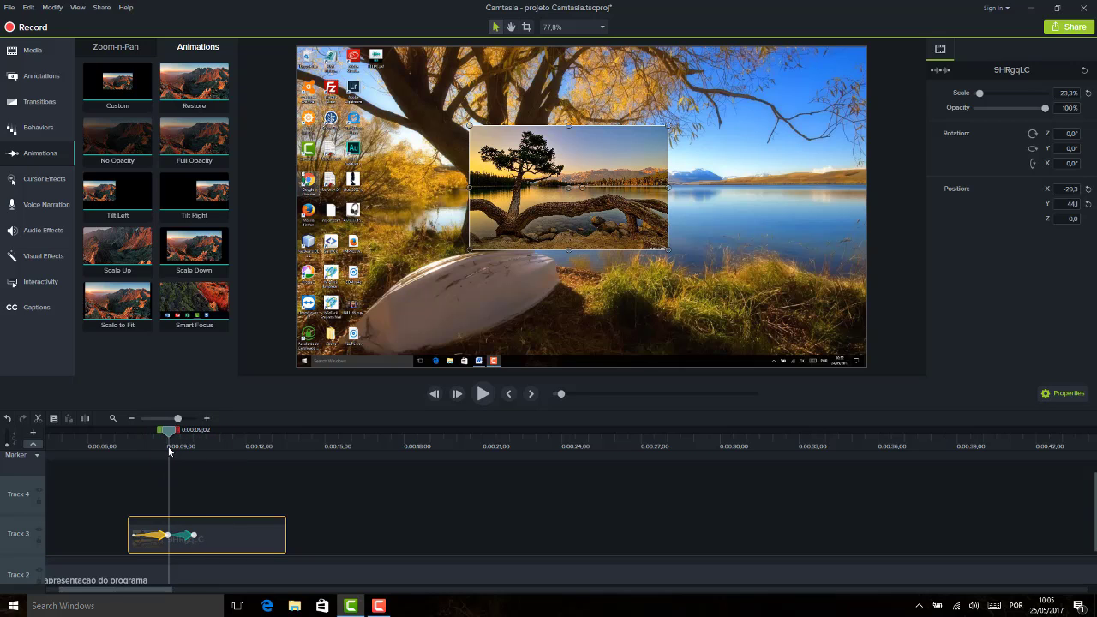
click(185, 535)
drag(172, 432, 195, 433)
drag(194, 545, 197, 536)
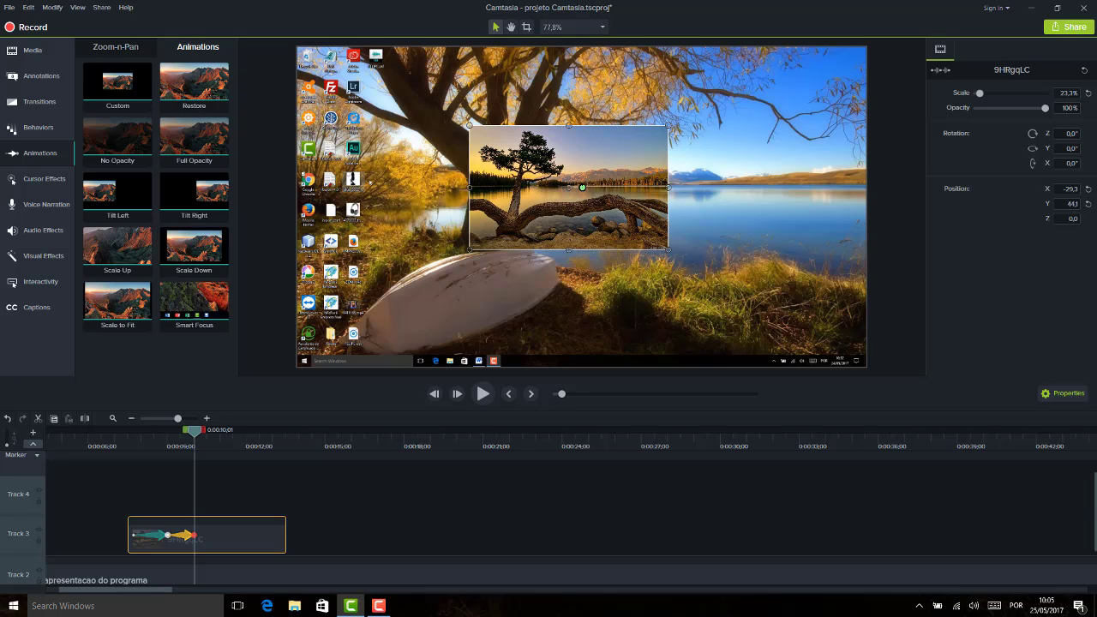
Step: At the second animation's end, rotate the picture a full 360° turn, enlarge it to about 29% and recentre it
drag(583, 186, 712, 192)
drag(667, 249, 715, 280)
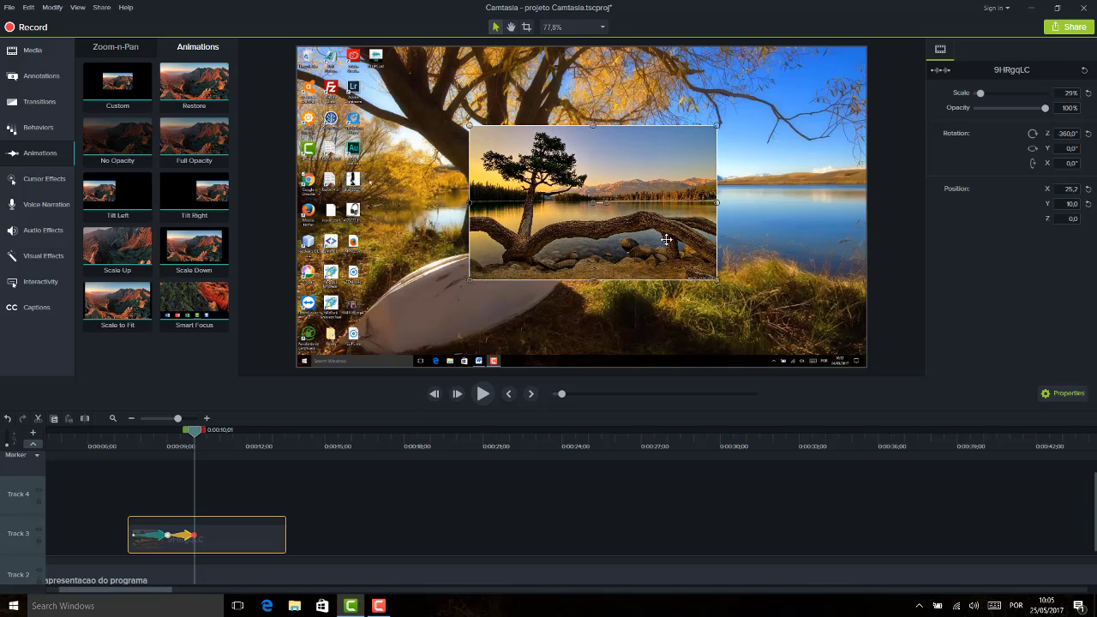
drag(668, 241, 661, 238)
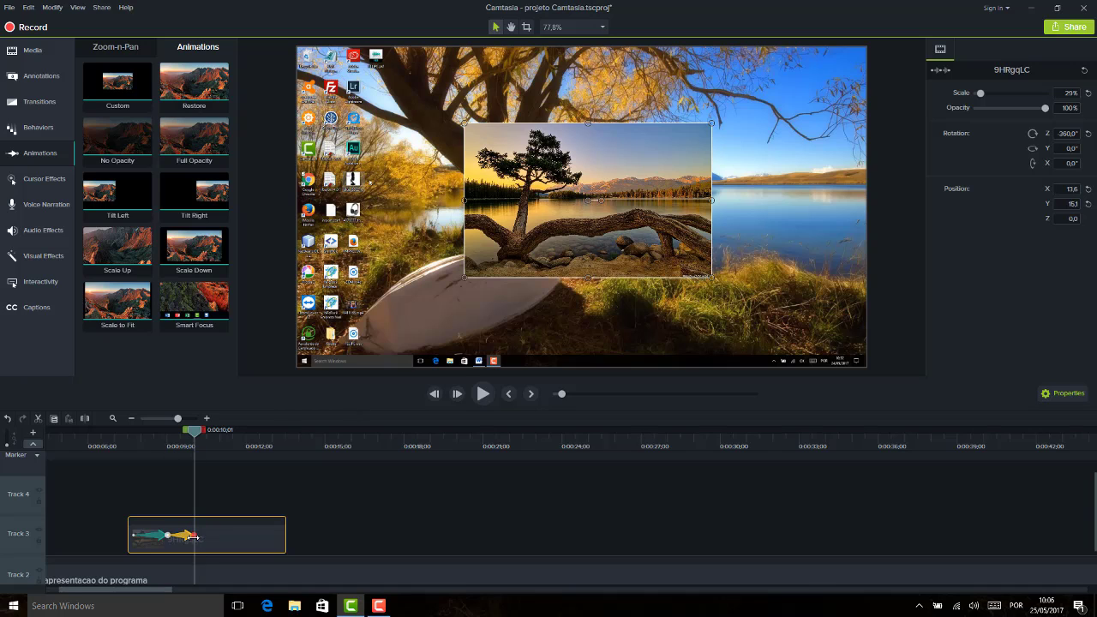
Step: Lengthen the second animation so it ends at 0:00:10;28 and select its end point
drag(193, 536, 221, 536)
mouse_move(223, 430)
mouse_down()
mouse_move(117, 432)
mouse_move(221, 434)
mouse_up()
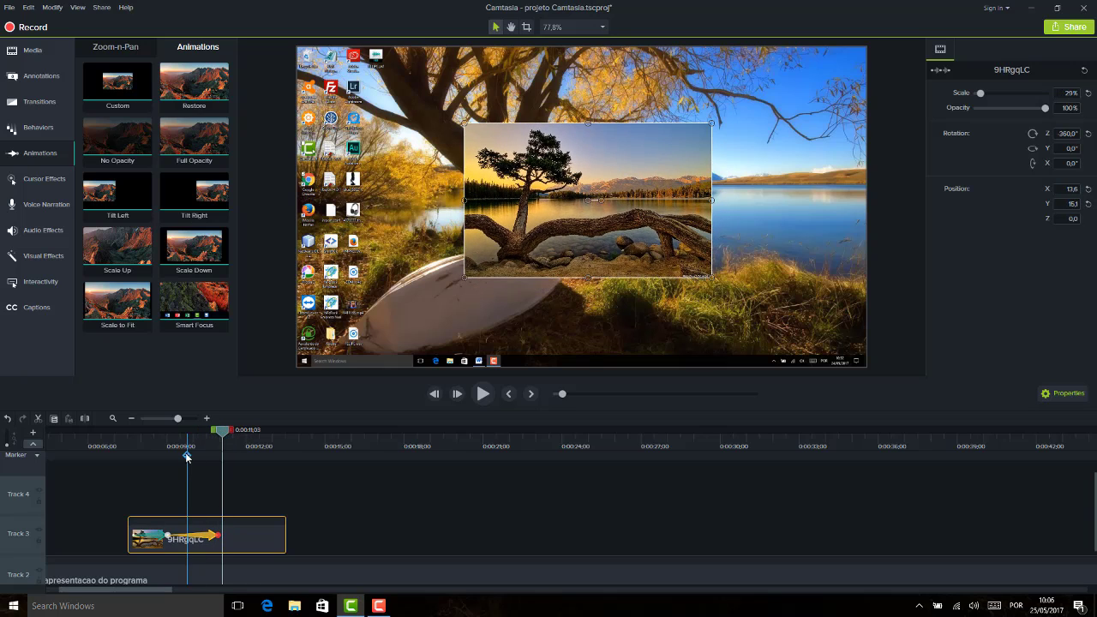
click(217, 535)
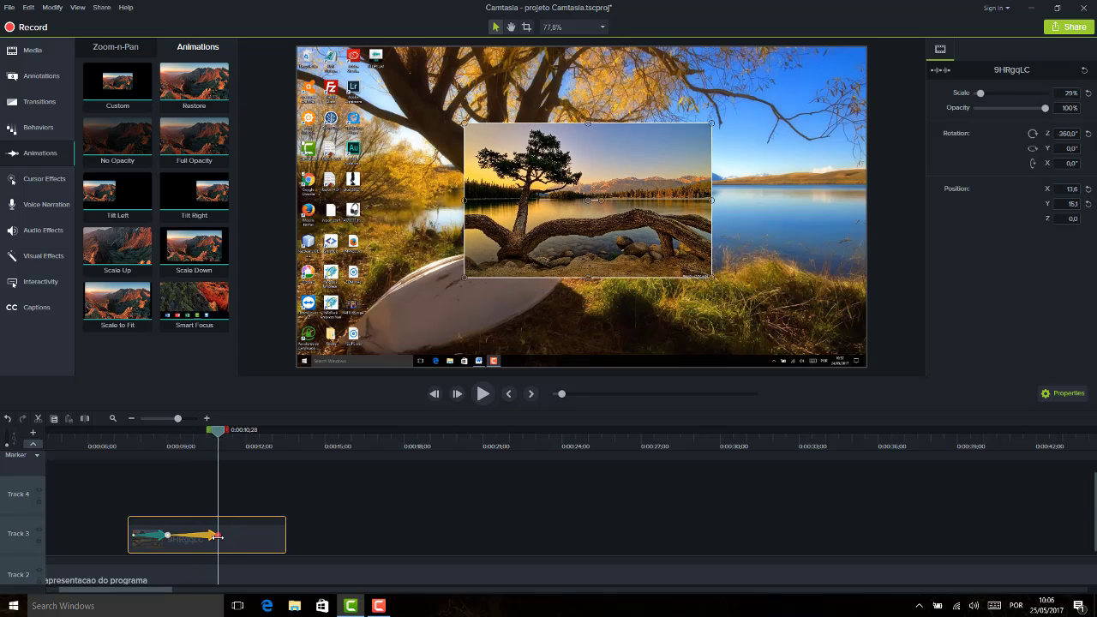
click(217, 537)
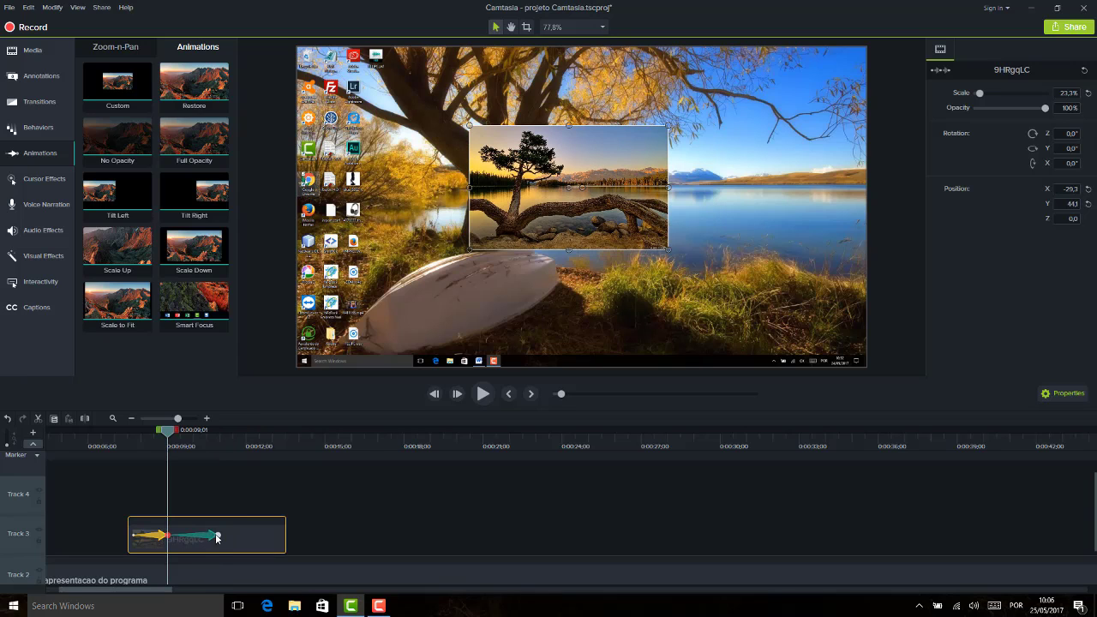
click(206, 536)
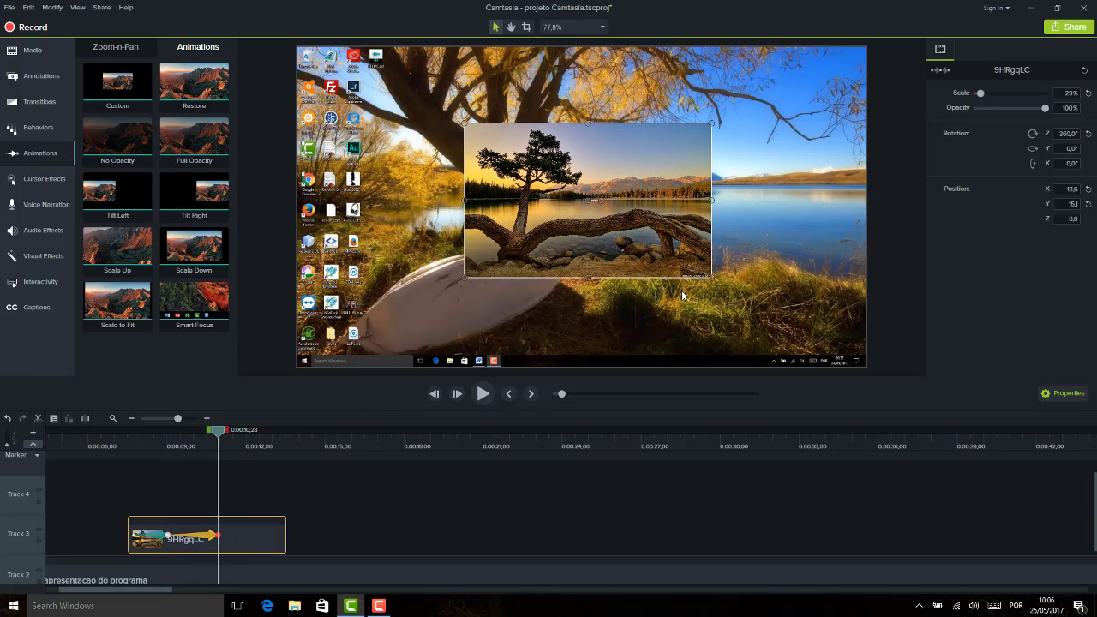
Step: Enlarge the picture to about 37.3% at the second animation's end and recentre it on the canvas
drag(711, 285, 730, 294)
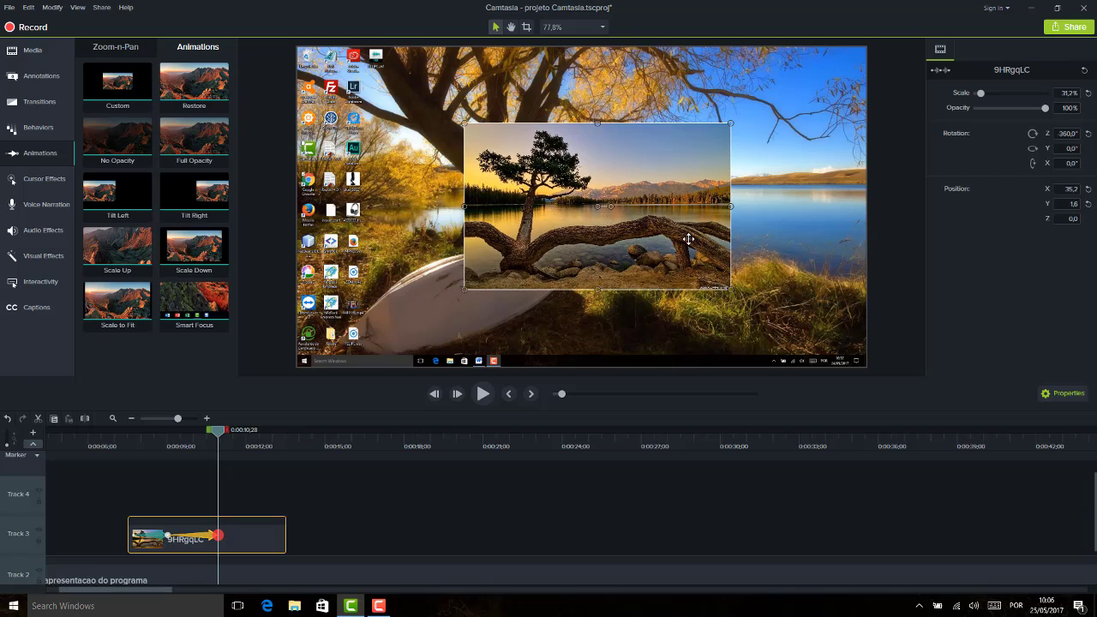
drag(688, 239, 680, 228)
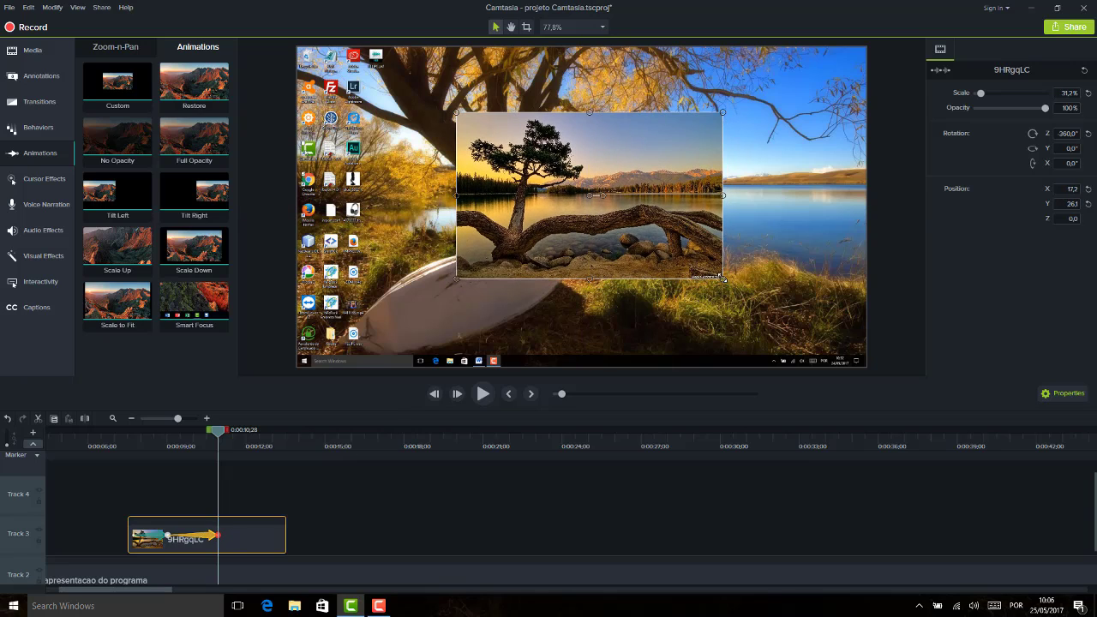
drag(722, 279, 774, 311)
drag(717, 258, 691, 242)
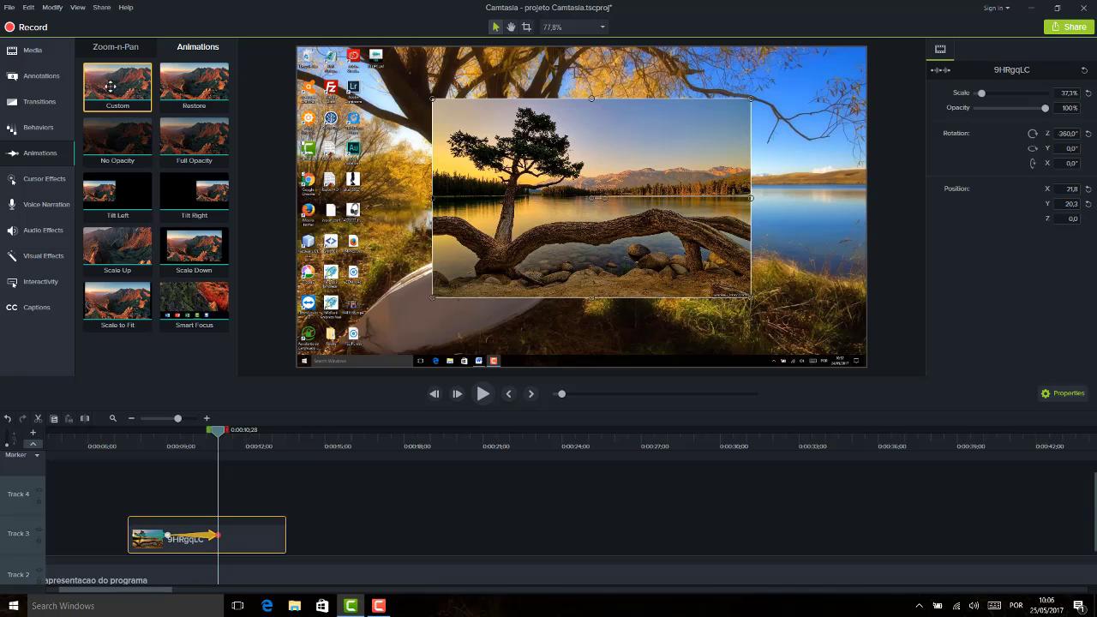
Step: Add a third Custom animation ending at about 0:00:12;16, with the picture shrunk to about 19.5% in the canvas's lower-right corner
drag(107, 89, 245, 540)
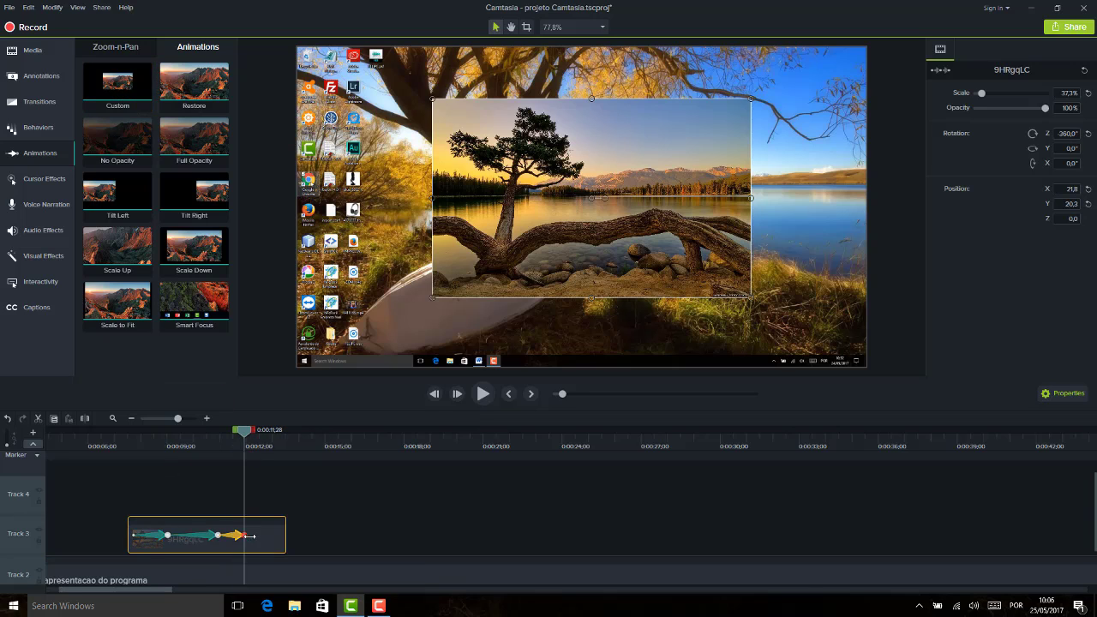
drag(234, 430, 260, 435)
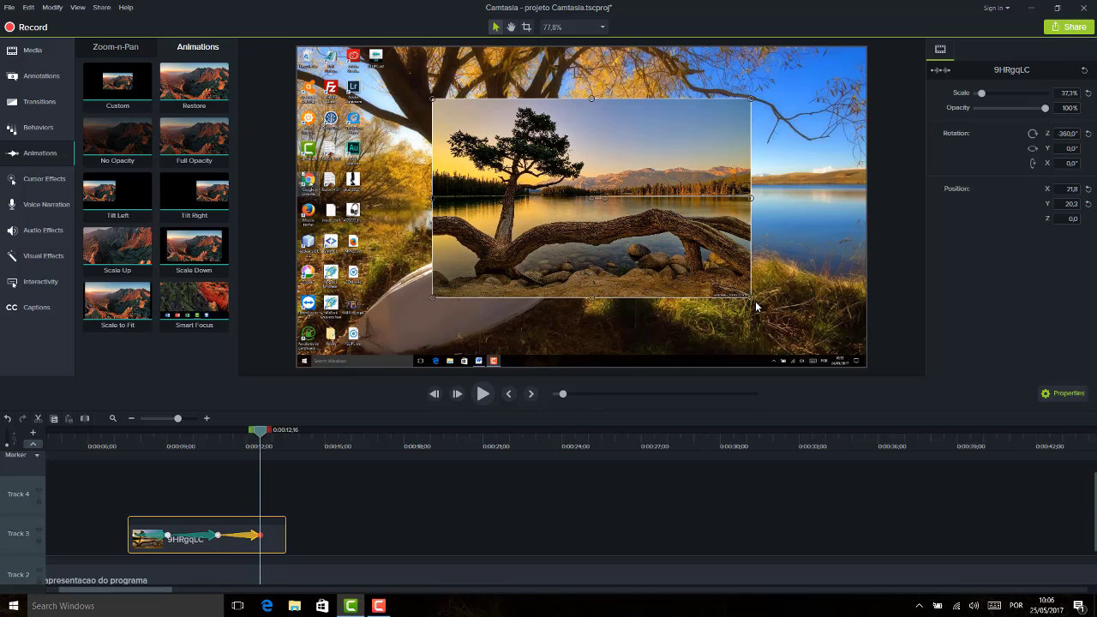
drag(751, 299, 821, 298)
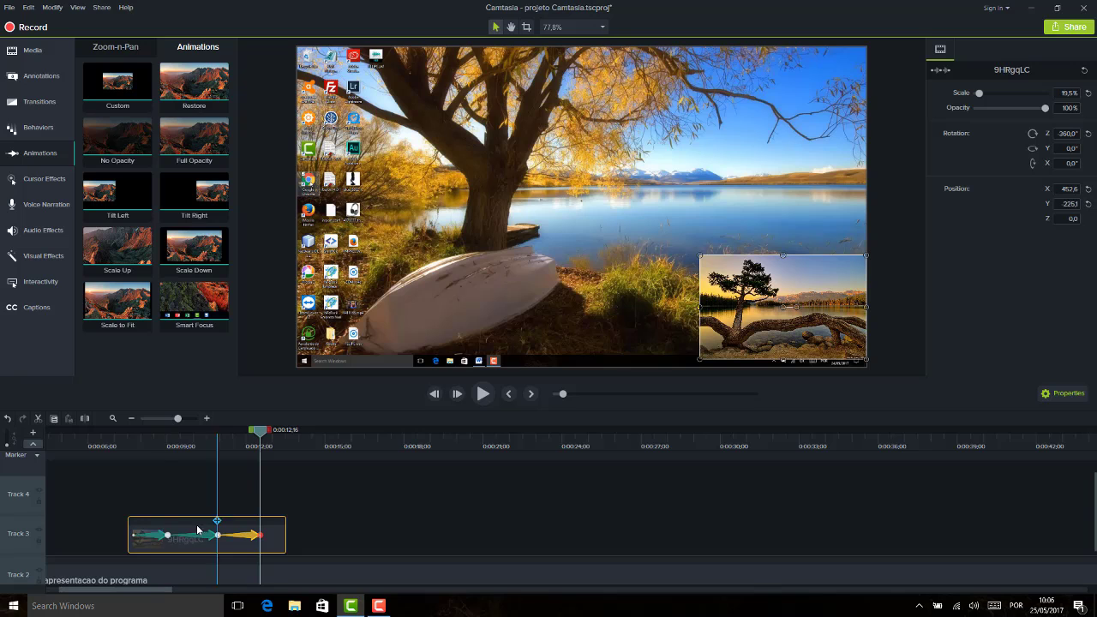
Step: Add a fourth Custom animation after the third one at the end of the picture clip and select it
click(123, 444)
drag(125, 448, 265, 431)
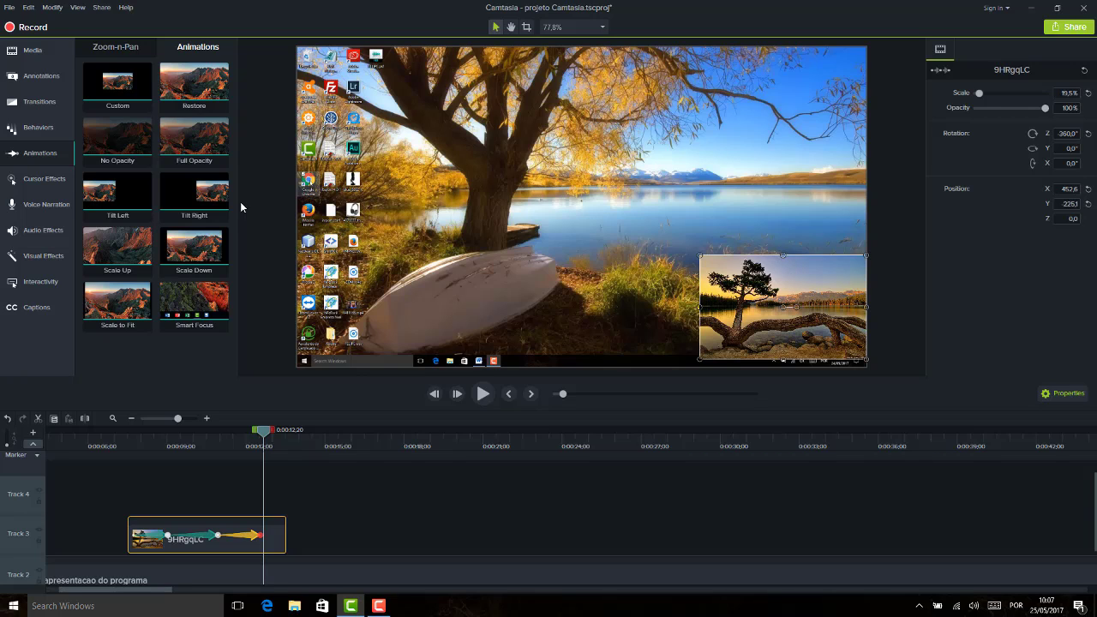
drag(120, 83, 272, 538)
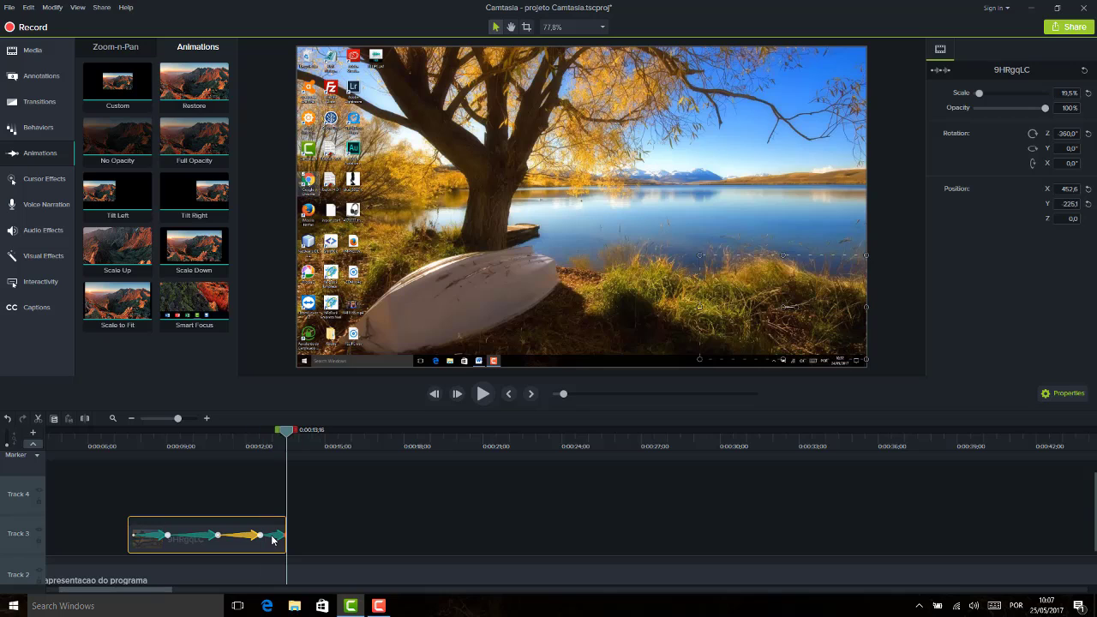
click(126, 446)
drag(128, 437, 286, 433)
right_click(258, 439)
click(281, 535)
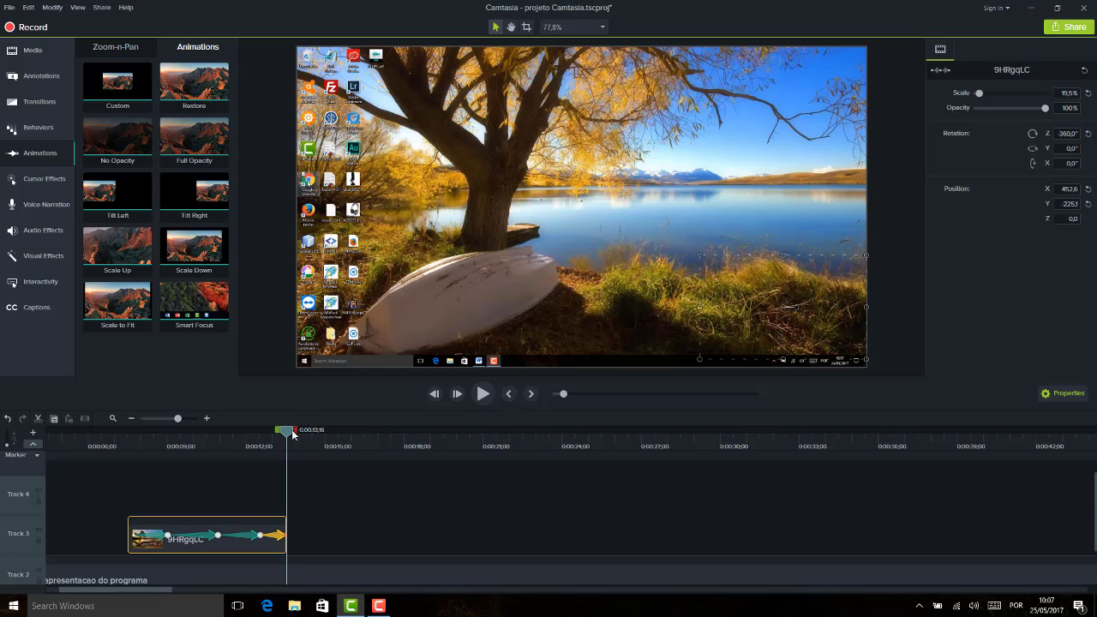
Step: Pull the fourth animation's end back to 0:00:13;13, just inside the end of the clip
drag(292, 434, 287, 437)
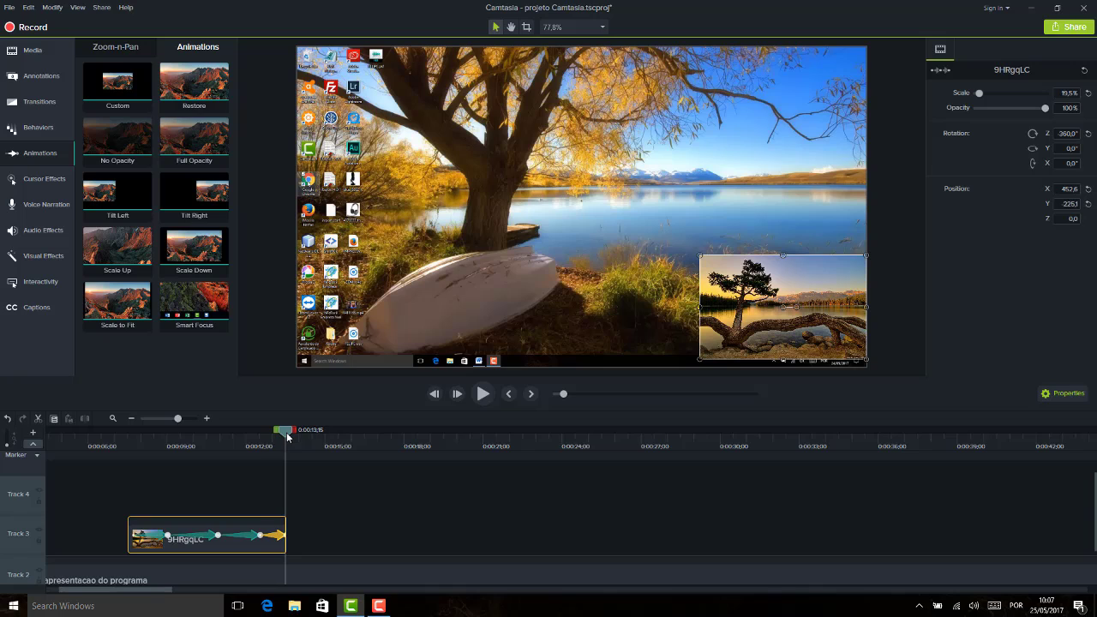
key(ctrl+Right)
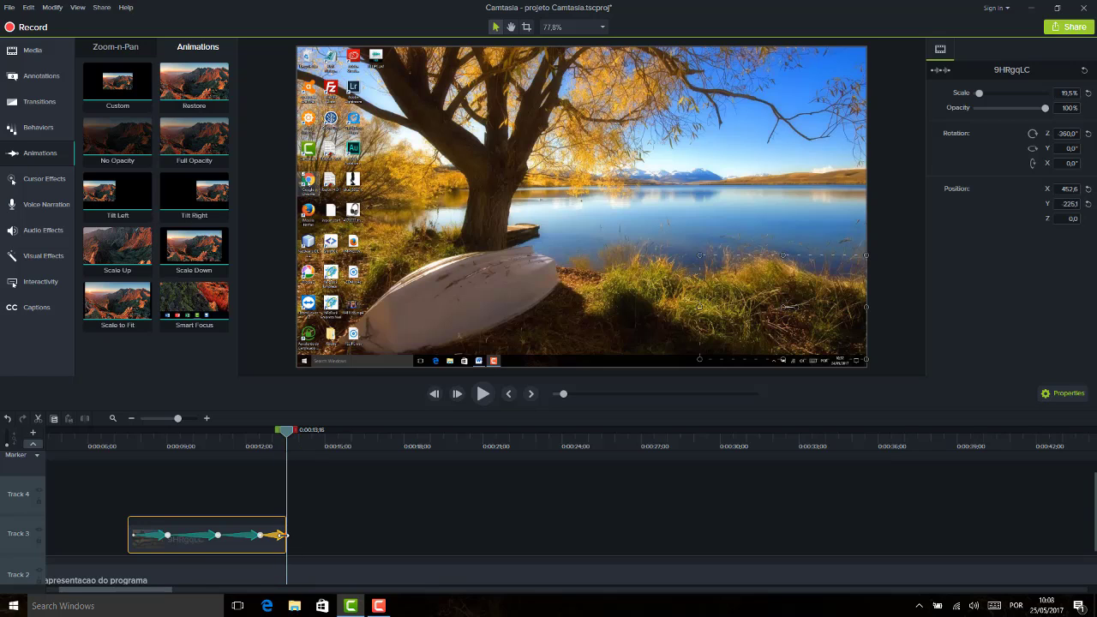
drag(288, 528, 280, 534)
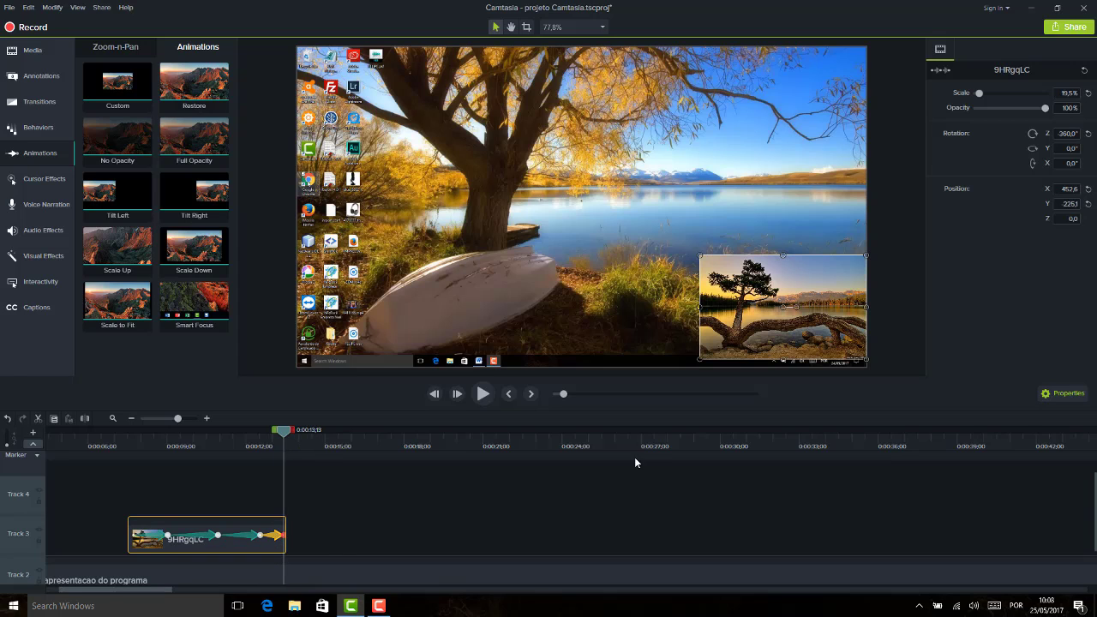
Step: At the fourth animation's end, shrink the picture to 1% toward its upper-left corner and set its Z rotation to 360°
drag(865, 358, 711, 262)
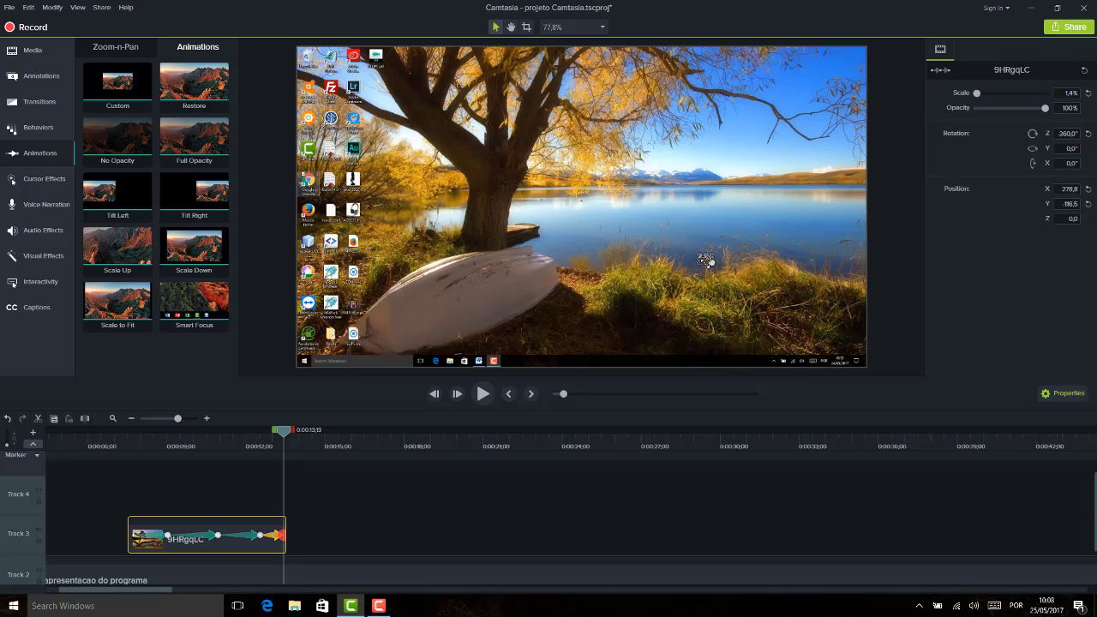
click(1051, 135)
click(365, 499)
click(237, 444)
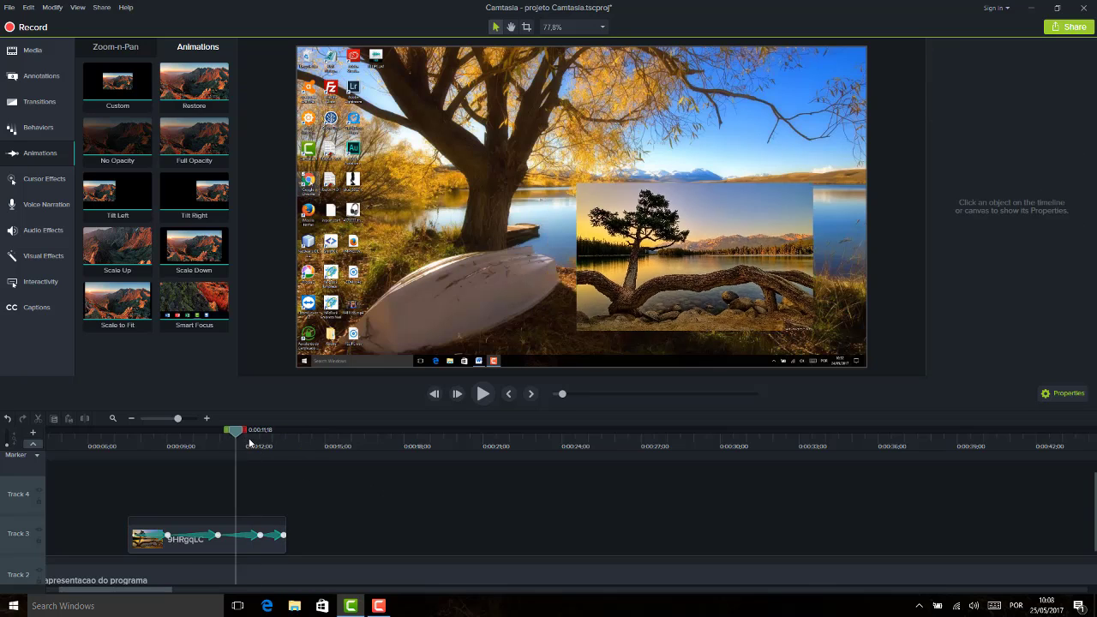
drag(250, 443, 283, 480)
click(276, 536)
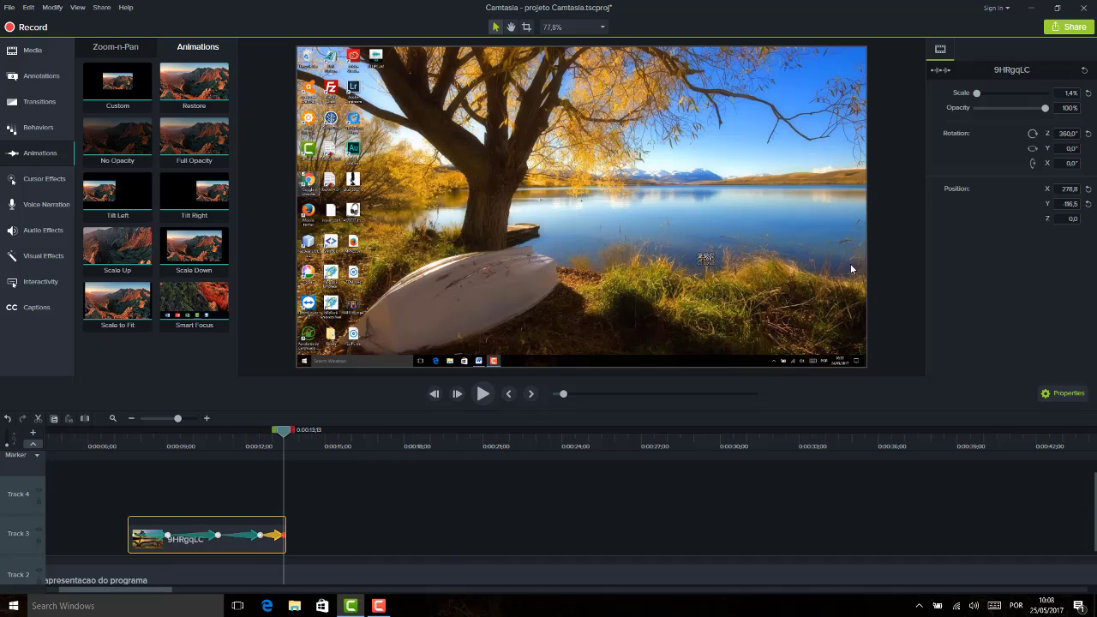
drag(976, 97, 961, 94)
Step: Check the picture clip's duration and play back its full animation from just before the clip
click(111, 449)
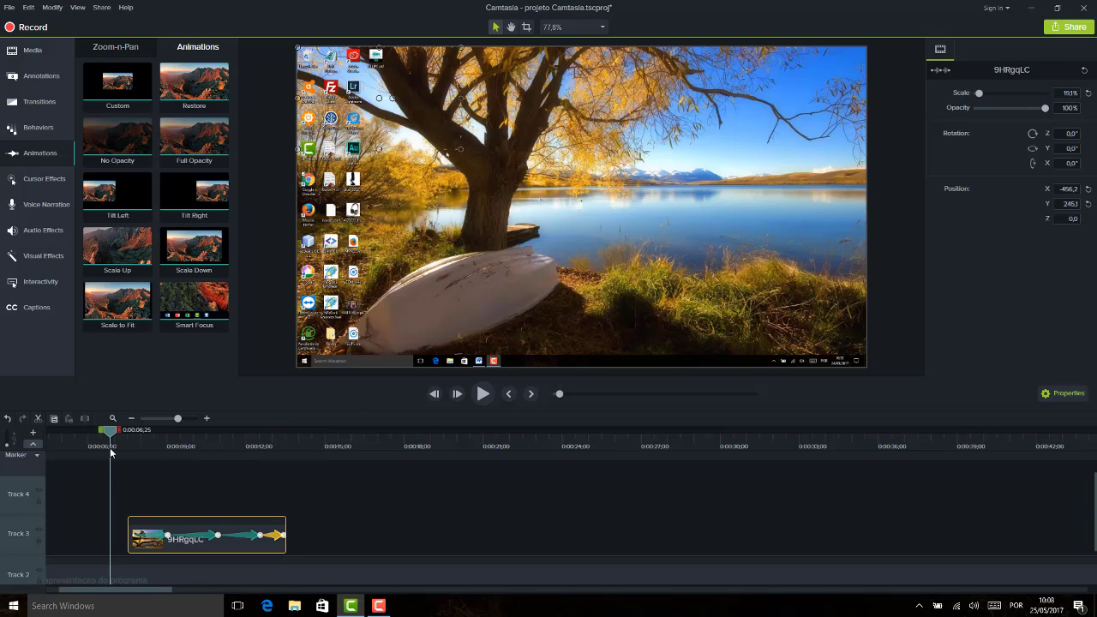
right_click(206, 549)
click(155, 487)
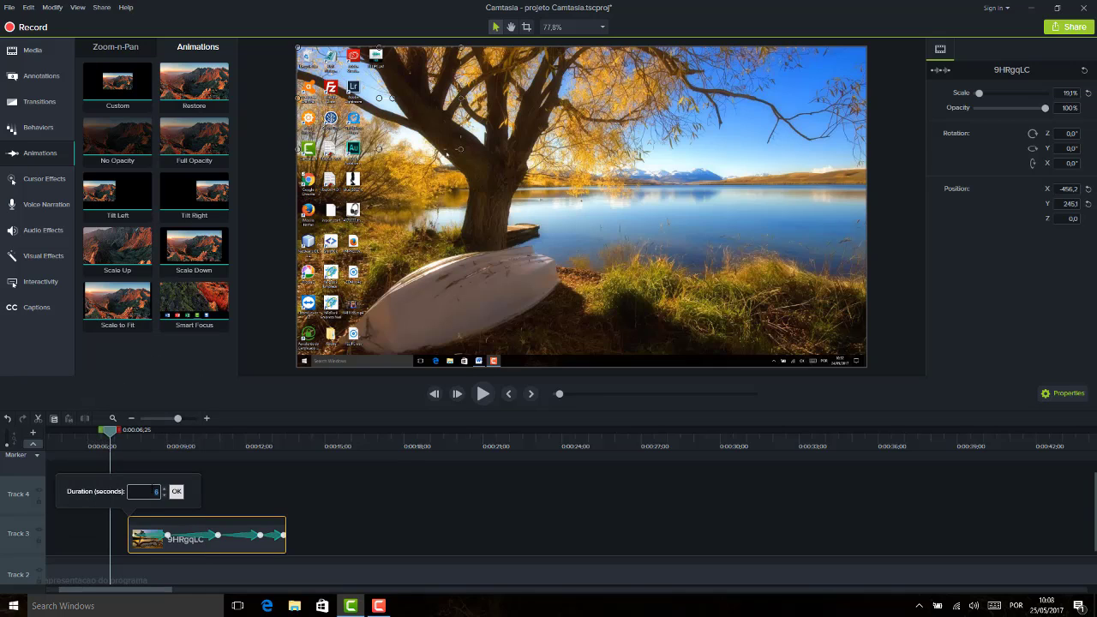
click(181, 495)
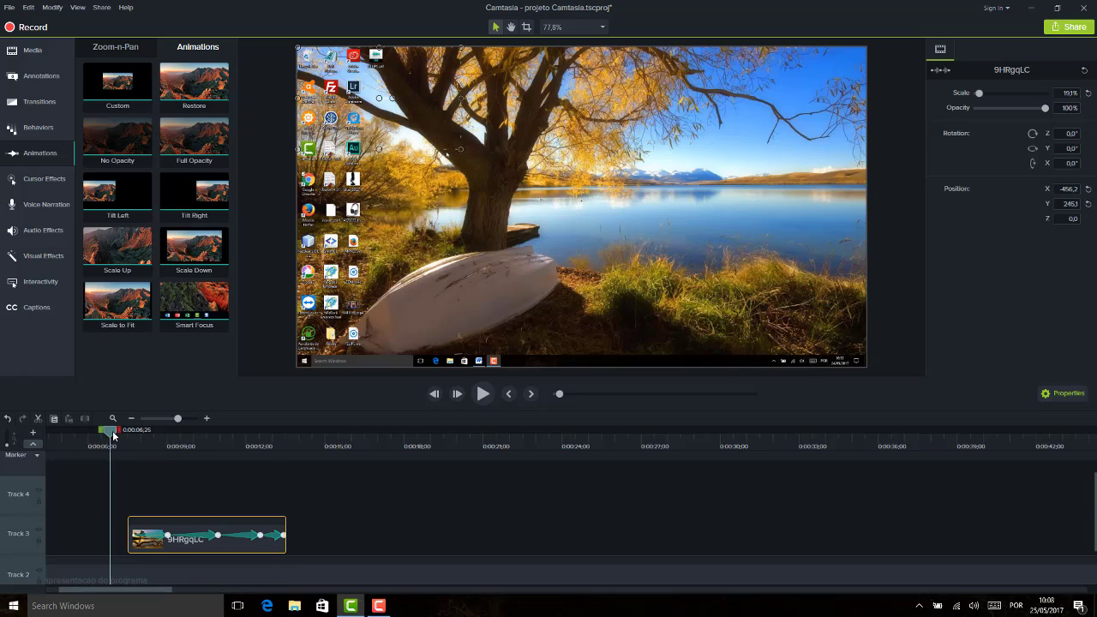
key(space)
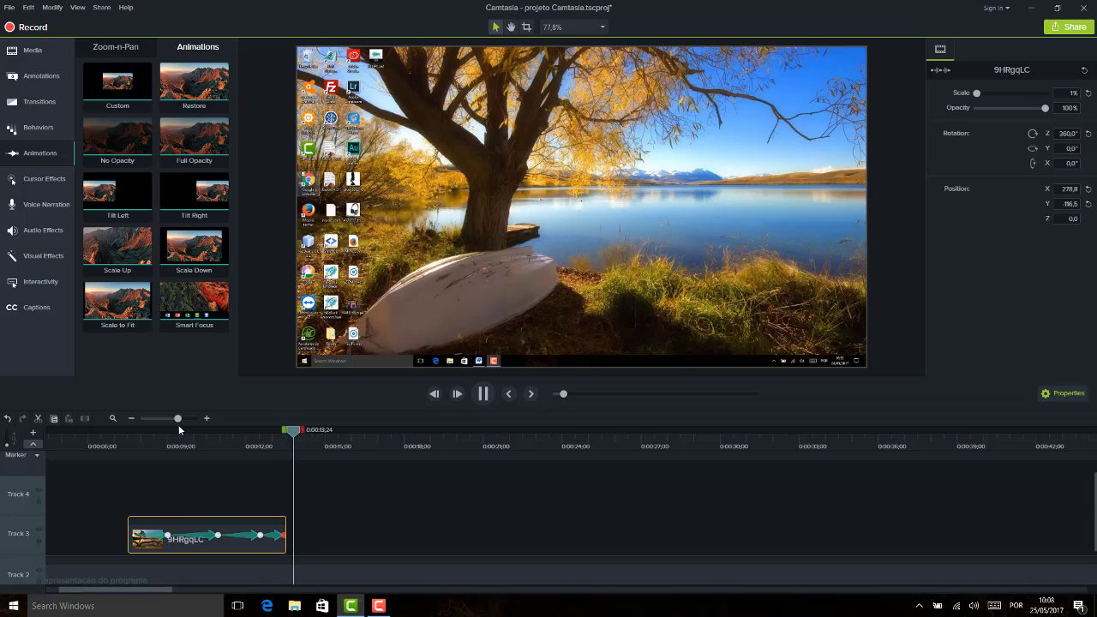
key(space)
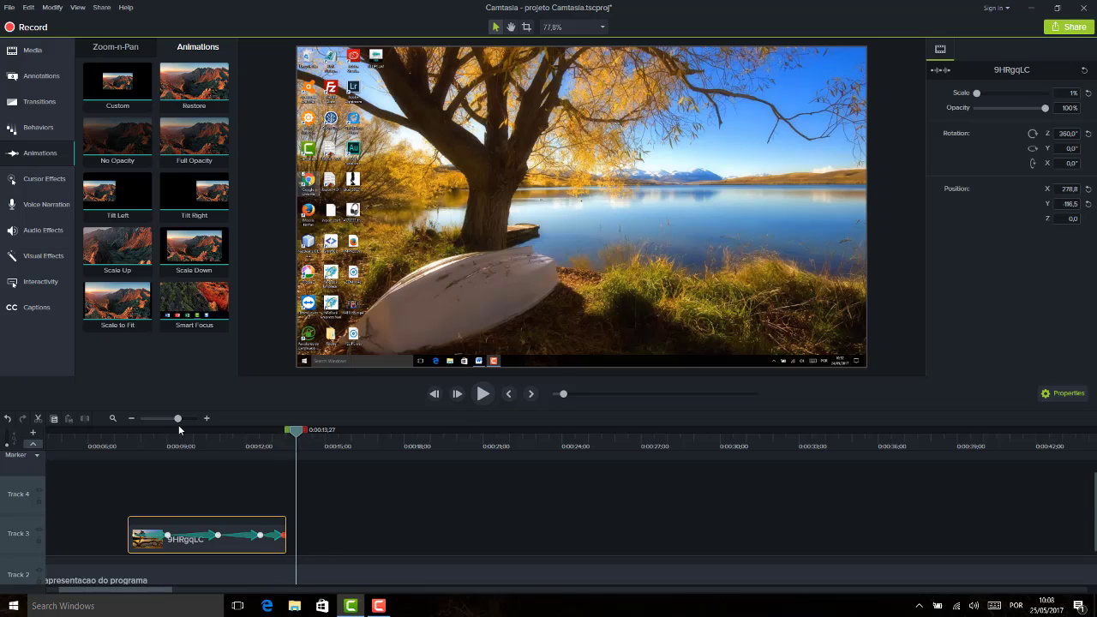
Step: At 0:00:10;28, reduce the picture to about 32.9% and move it to about X -163.1, Y 29.2
click(239, 536)
drag(203, 454, 219, 437)
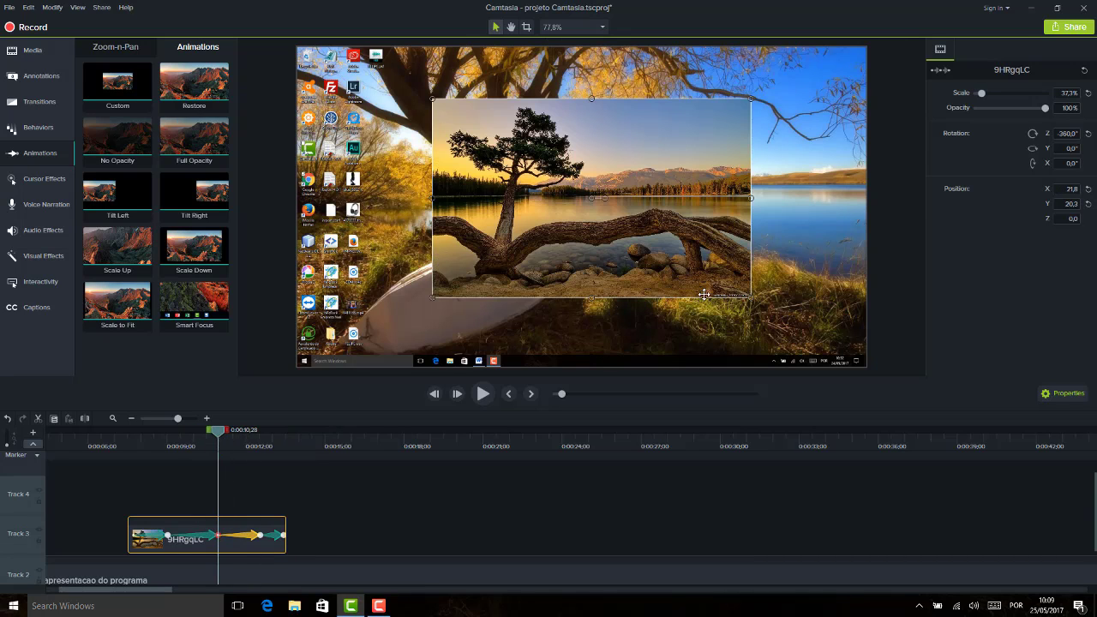
drag(751, 297, 715, 269)
drag(649, 232, 585, 265)
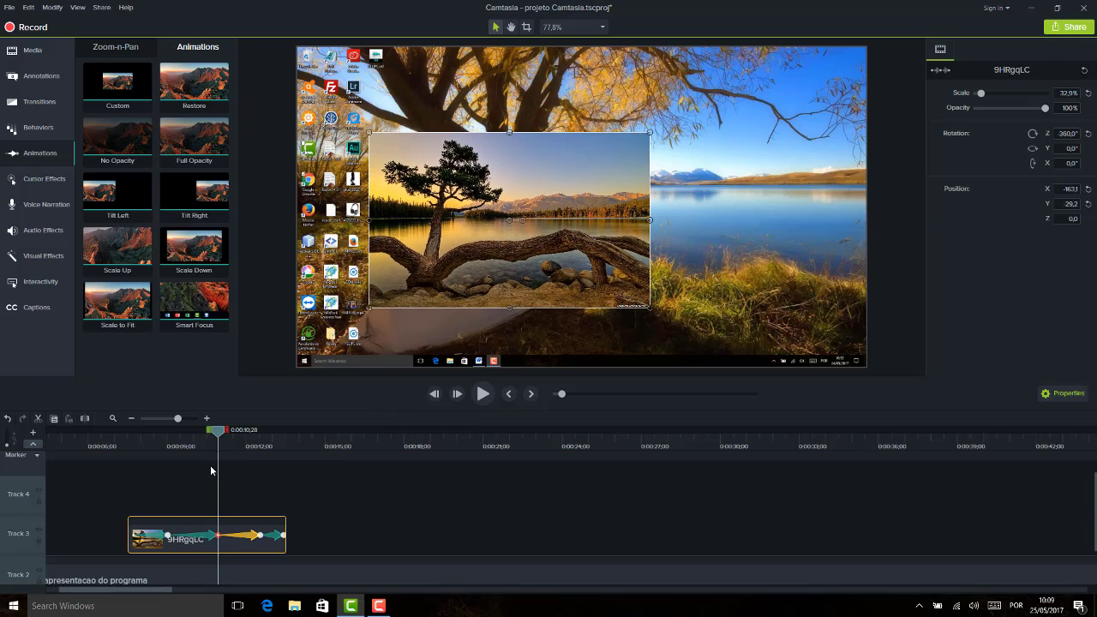
Step: Delete the second animation from the picture clip
drag(219, 436, 182, 435)
click(192, 535)
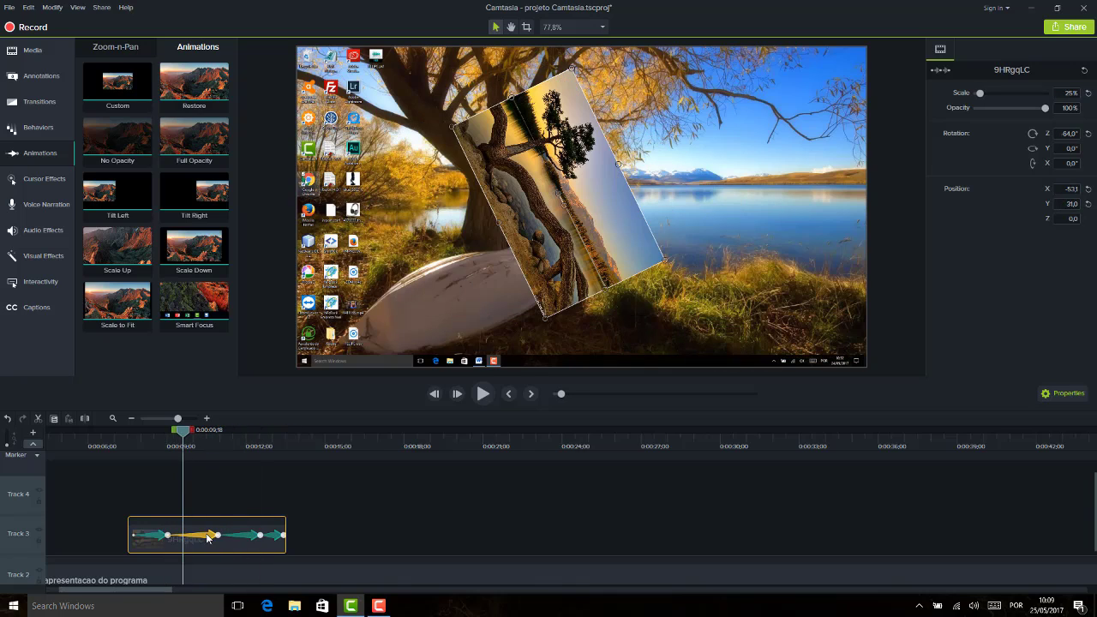
key(Delete)
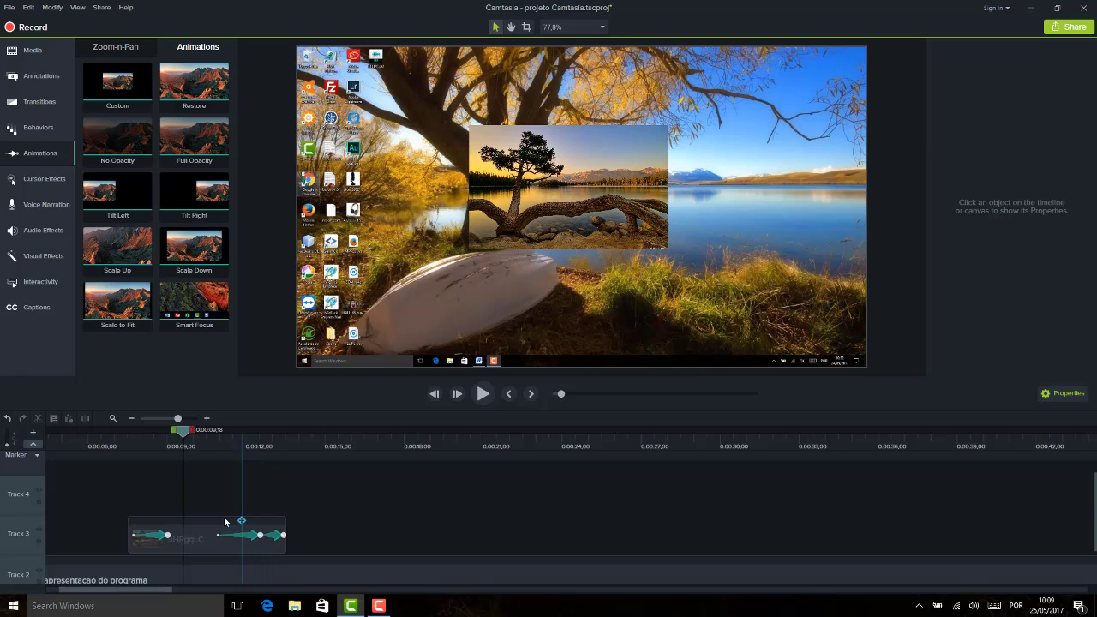
Step: Play back the clip through the gap between the remaining animations and select the animation after the gap
drag(181, 437, 145, 436)
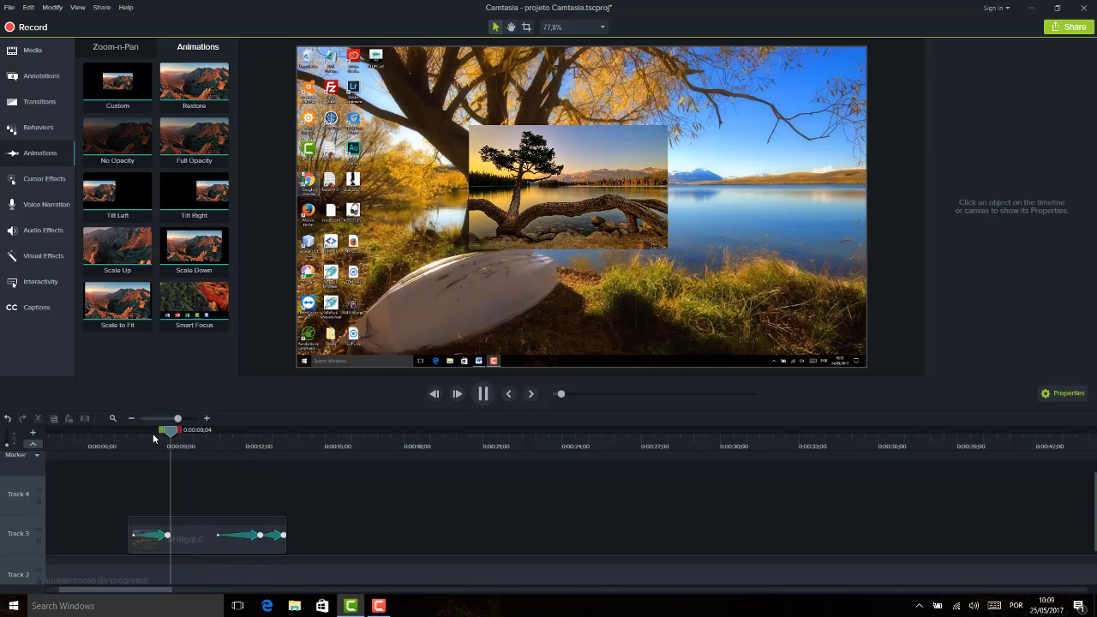
key(space)
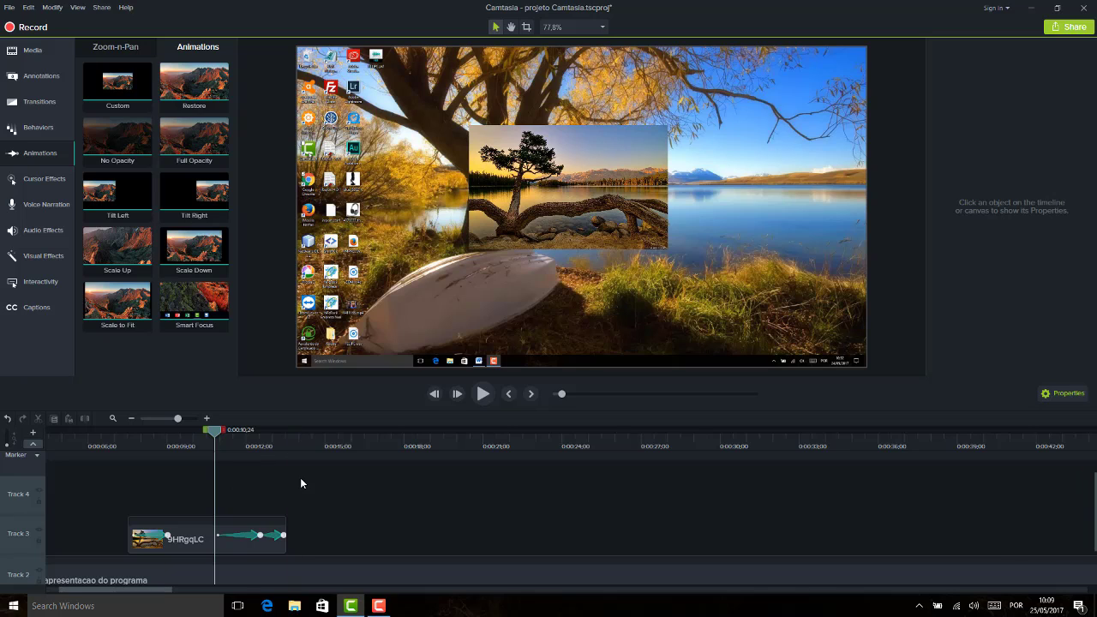
click(244, 537)
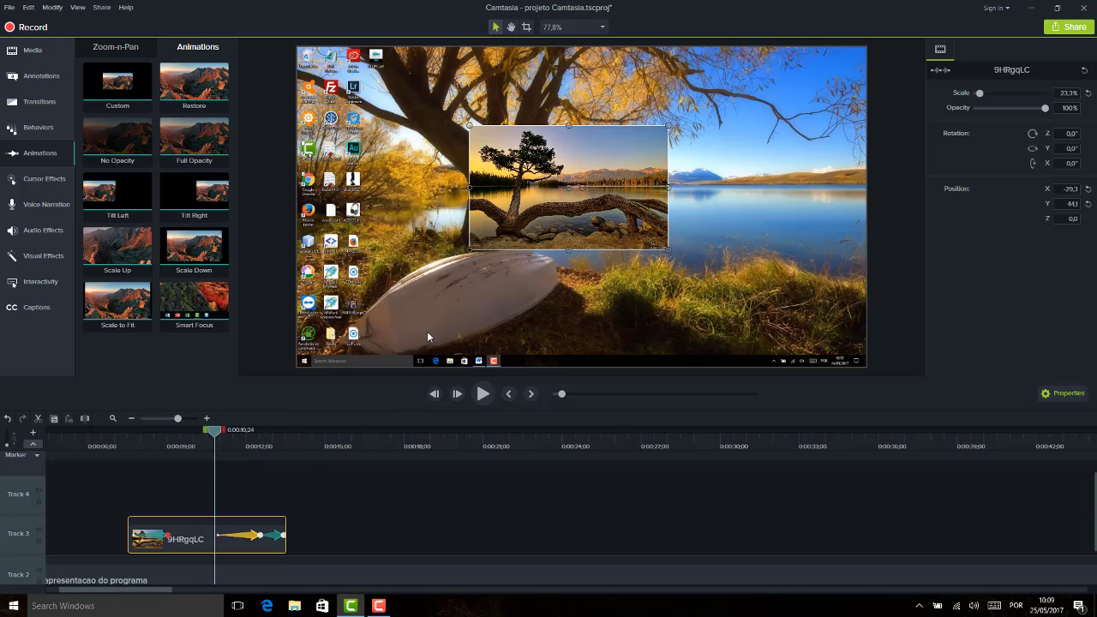
Step: Lengthen the first animation so it ends at 0:00:09;15 and return the playhead to about 0:00:07;08
click(179, 447)
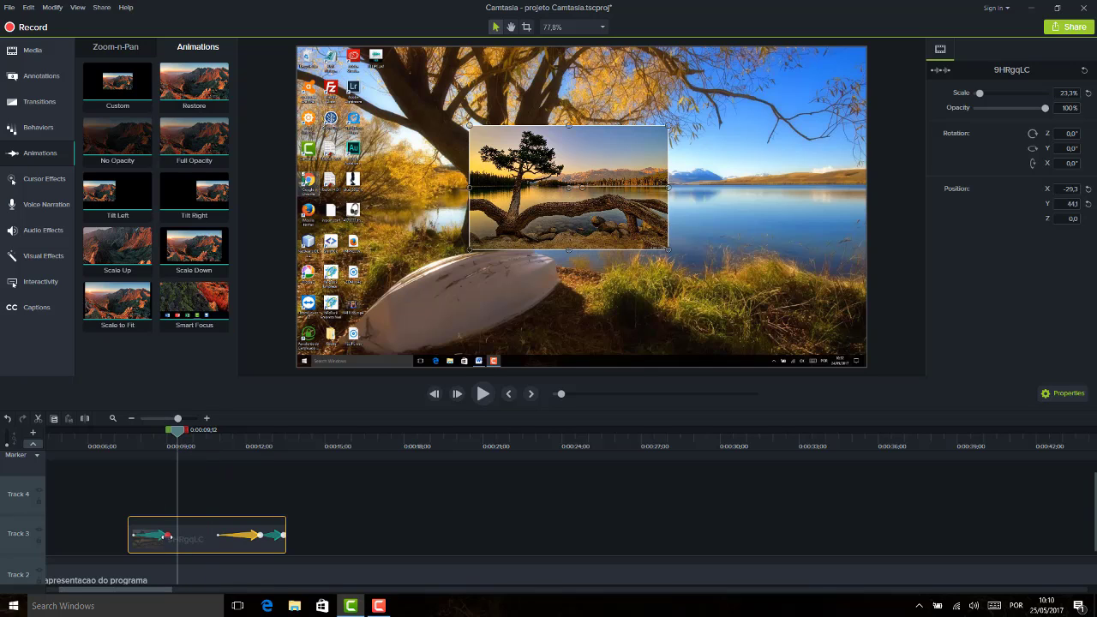
drag(168, 536, 181, 535)
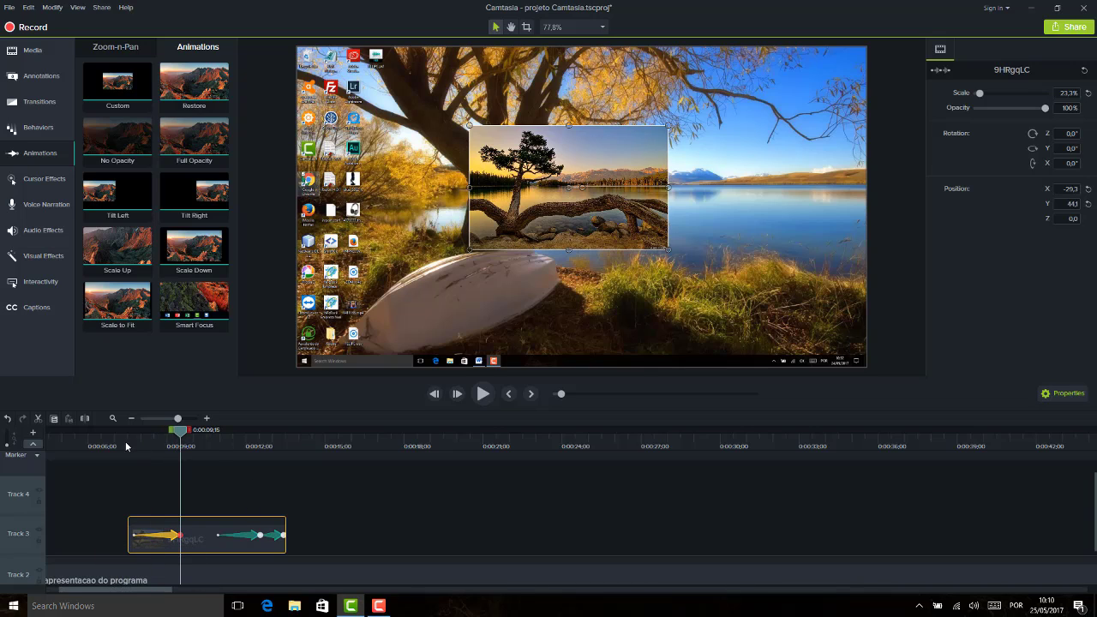
click(144, 446)
click(116, 449)
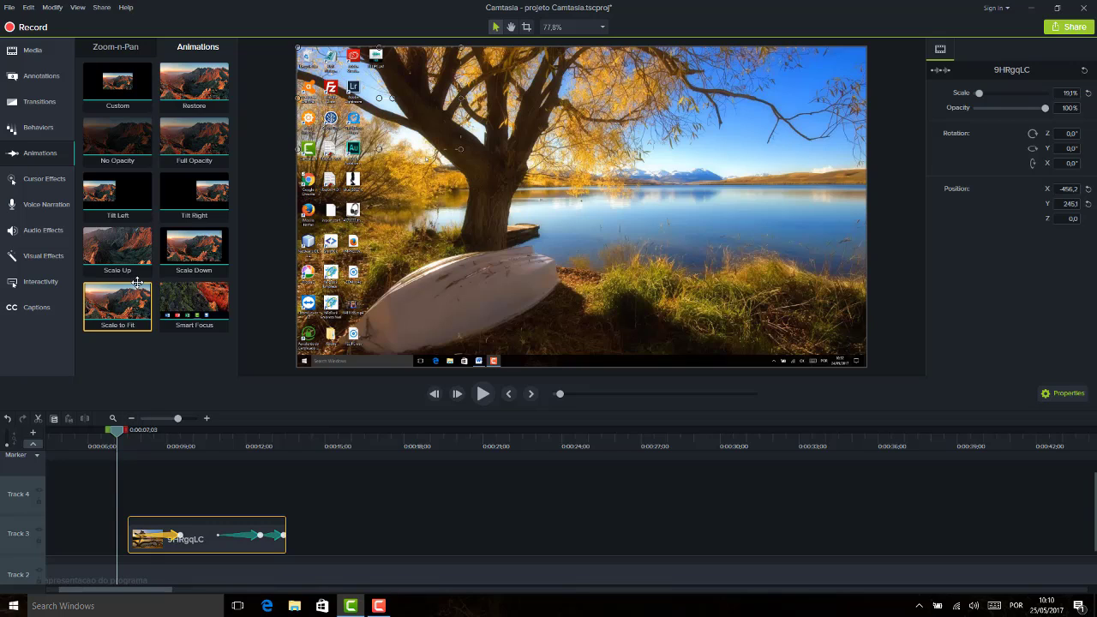
drag(117, 430, 121, 433)
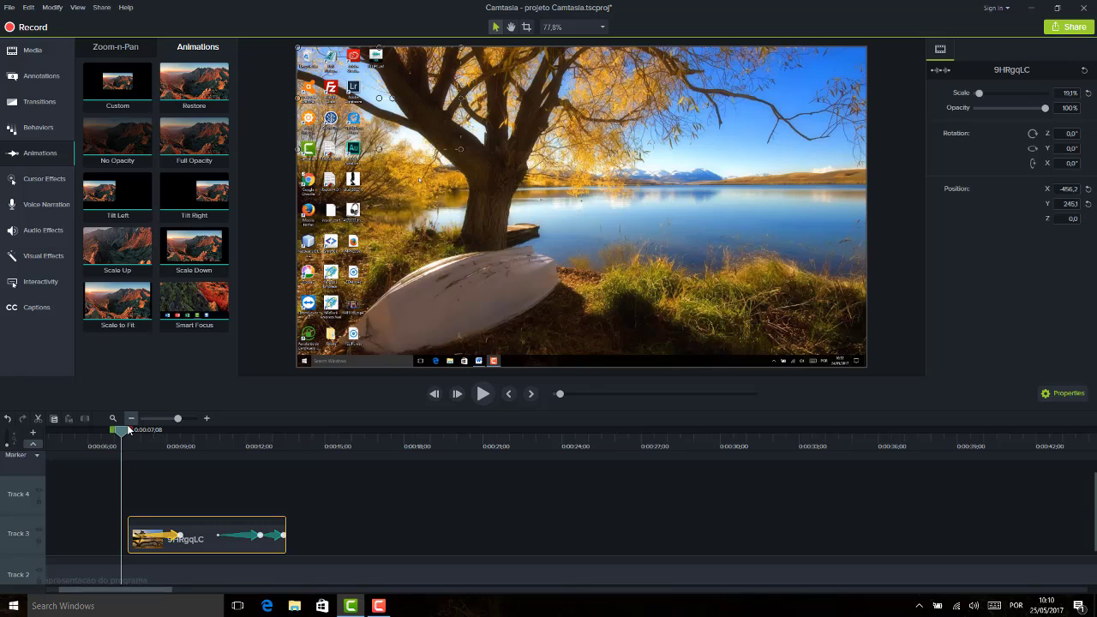